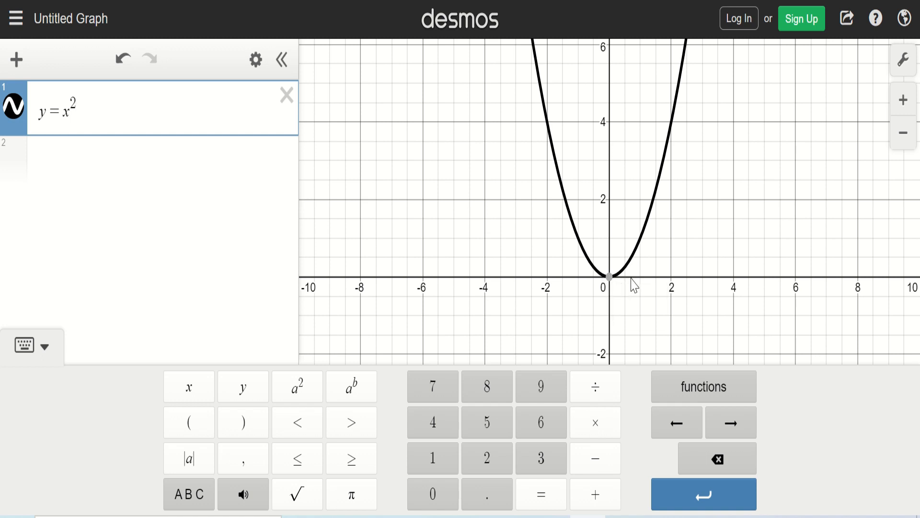
Step: Add the equation y = −x² as a second expression below y = x²
mouse_move(611, 287)
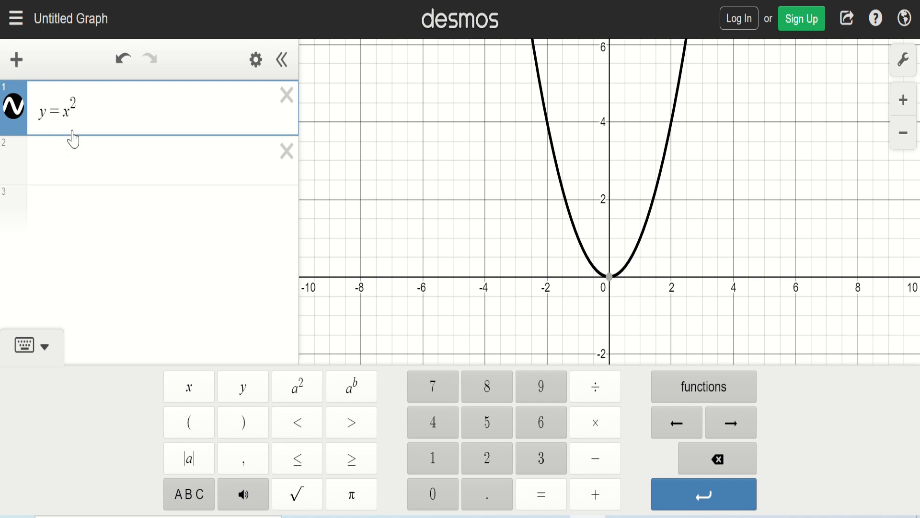
left_click(69, 168)
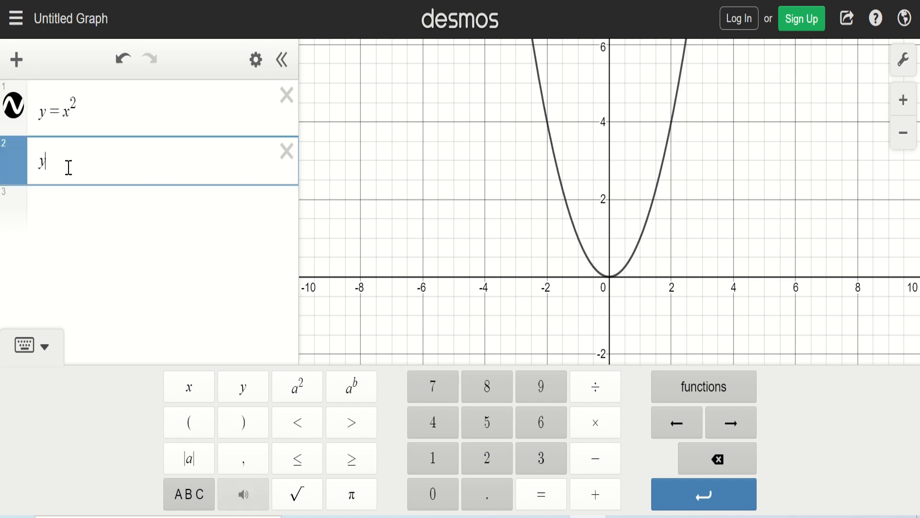
type("y=-x")
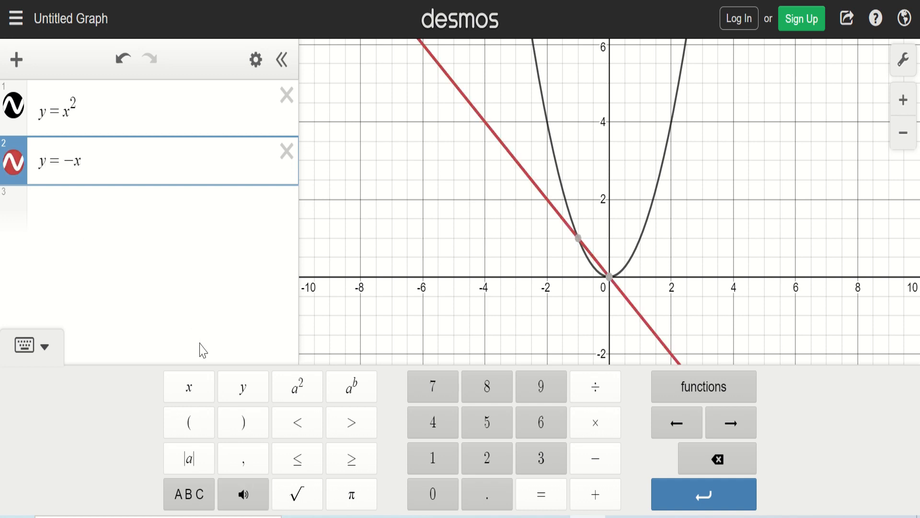
left_click(295, 400)
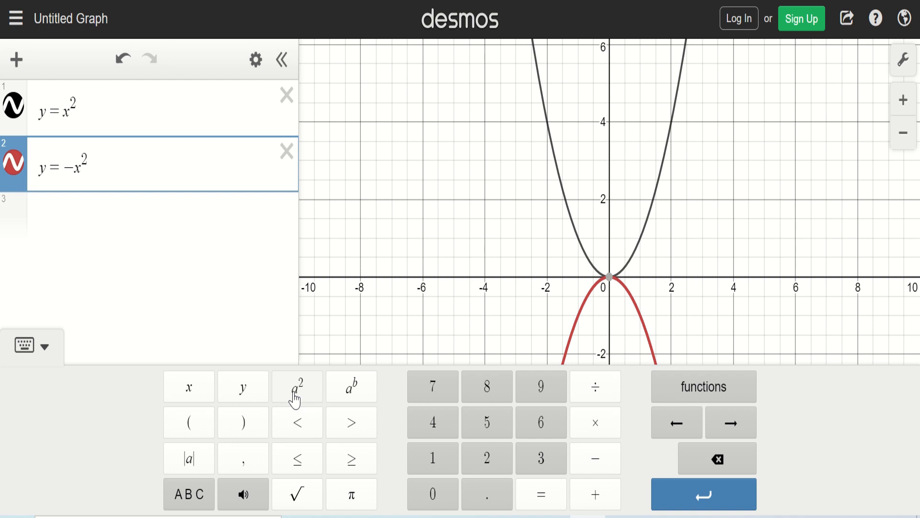
left_click(393, 230)
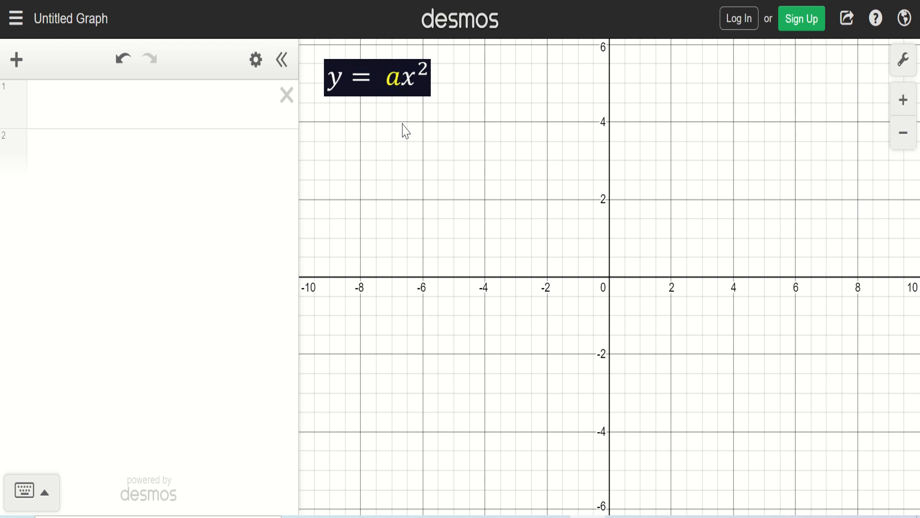
Step: Enter y = x² as the first expression on the empty graph
left_click(130, 114)
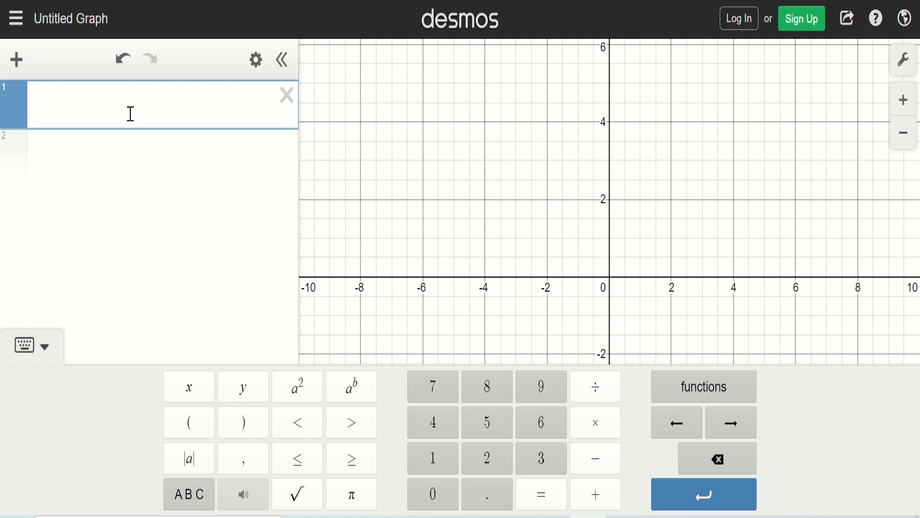
type("y=x")
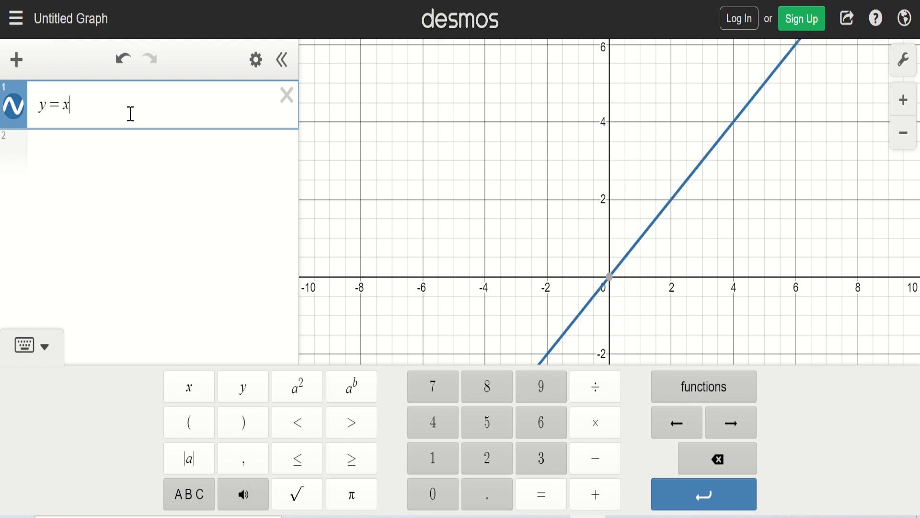
left_click(298, 387)
Step: Add y = 2x² as the second expression
mouse_move(611, 292)
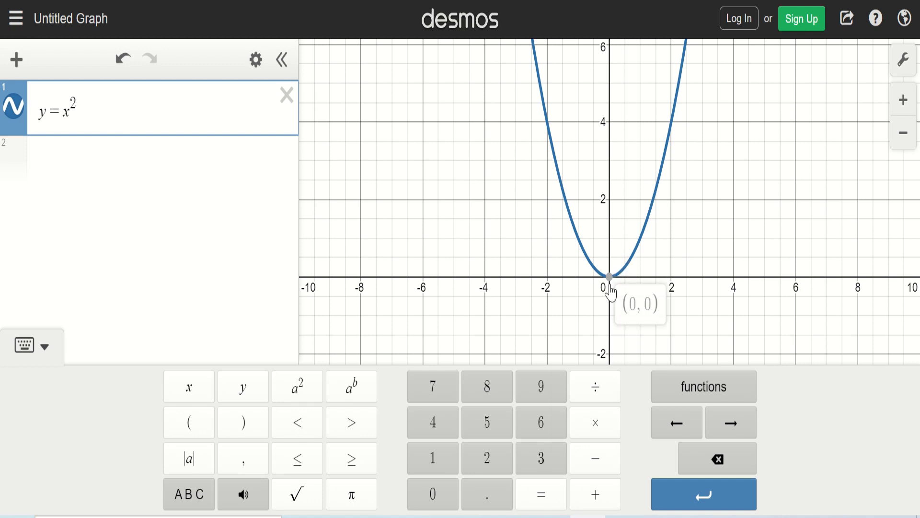
left_click(68, 154)
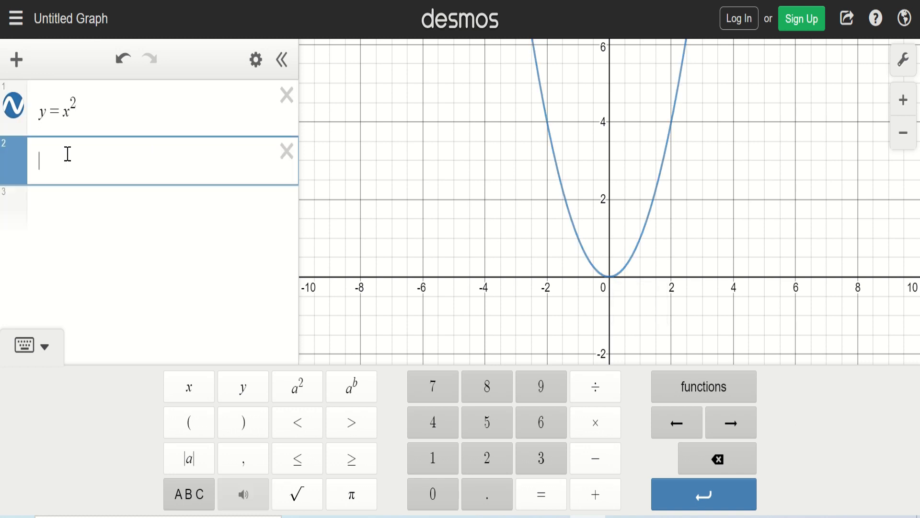
type("y=2x")
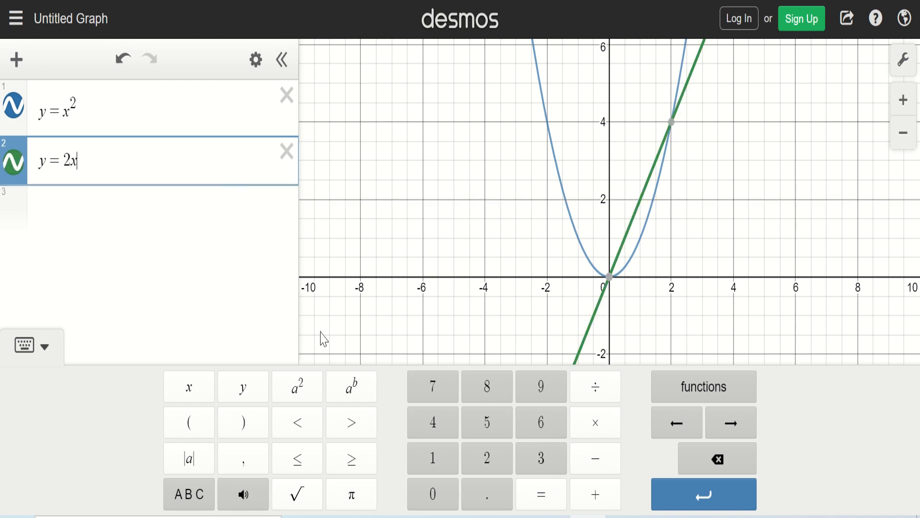
left_click(298, 385)
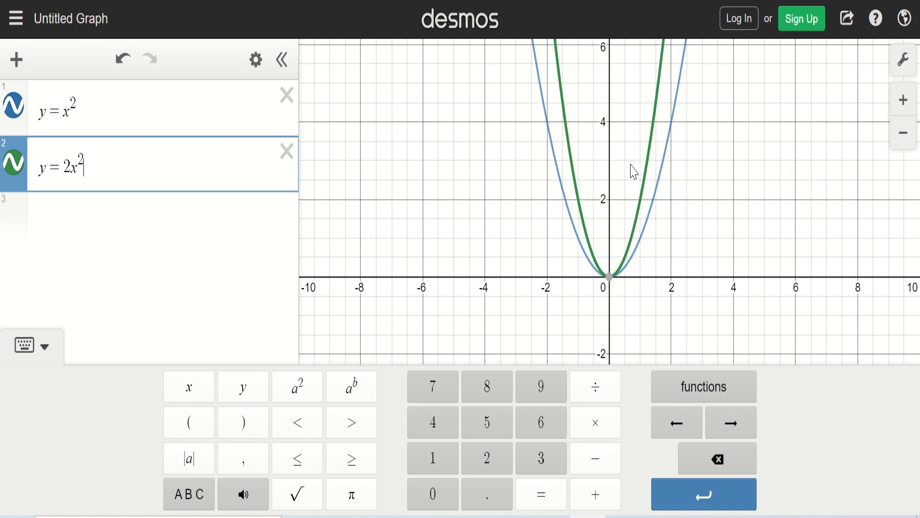
Step: Add y = 1/4 x² as the third expression, using a fraction for the coefficient
left_click(154, 218)
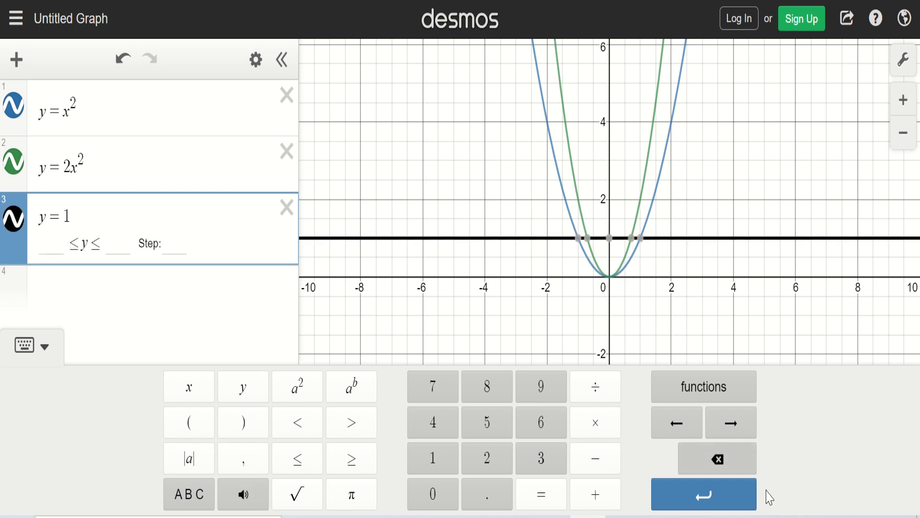
left_click(596, 400)
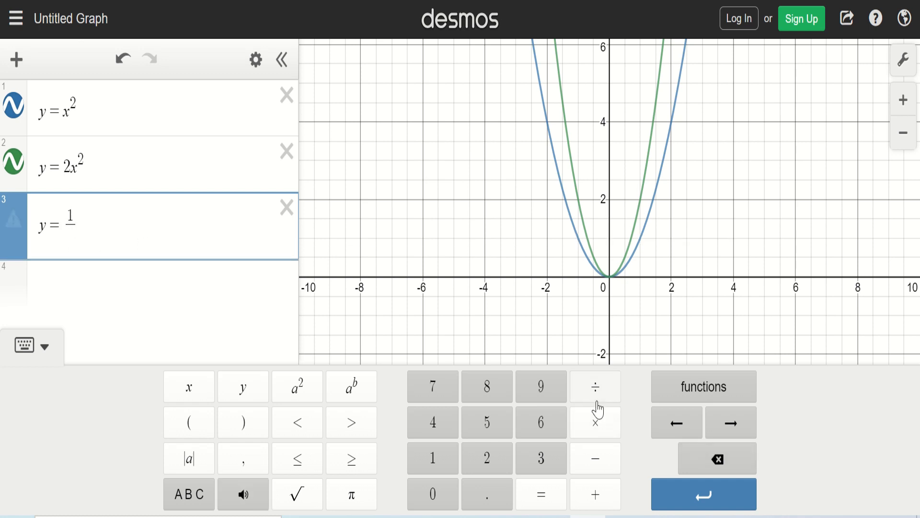
type("4")
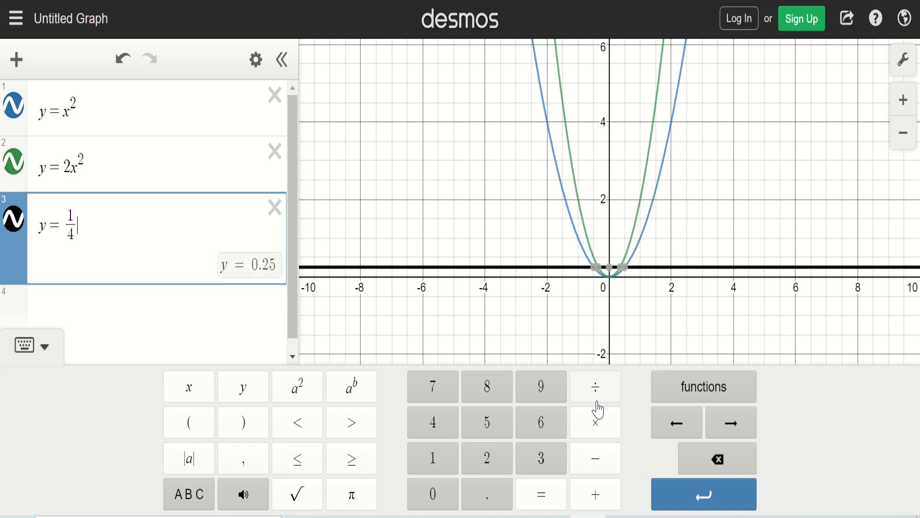
key("Right")
type("x")
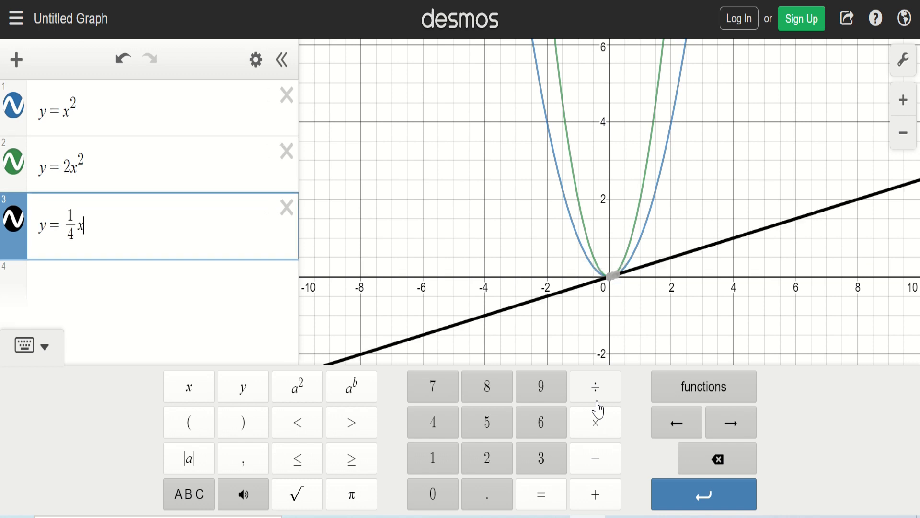
left_click(300, 391)
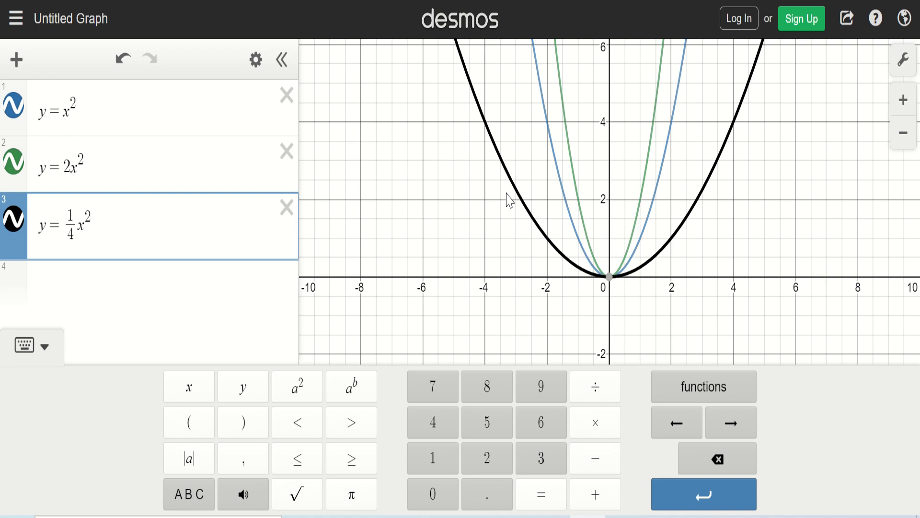
Step: Add y = −x² as the fourth expression
left_click(156, 289)
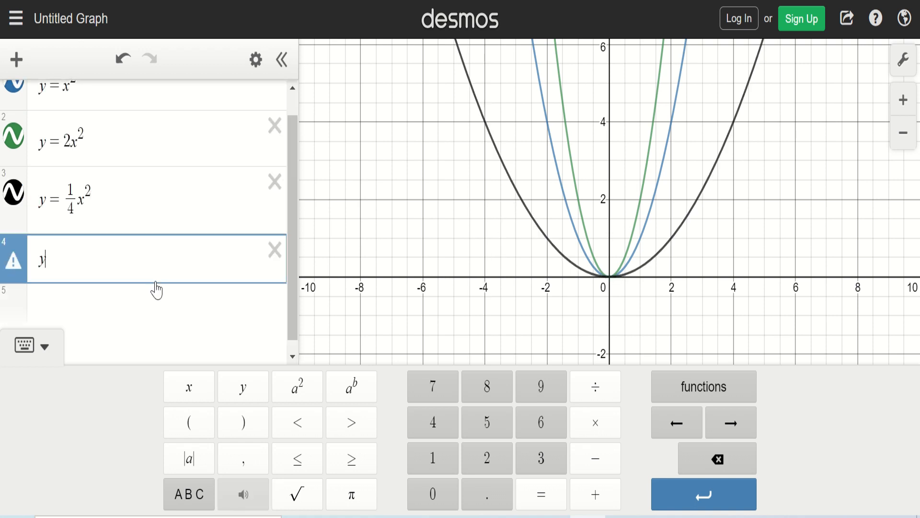
type("y=-x")
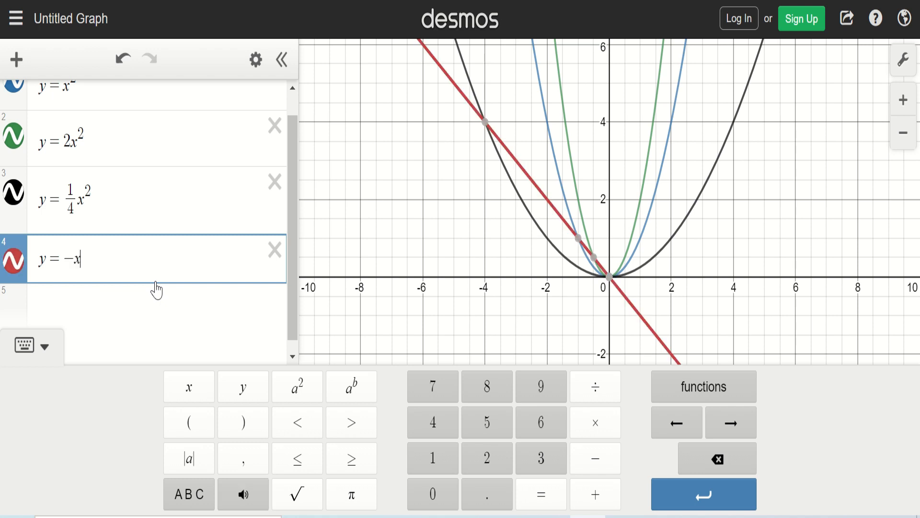
left_click(299, 391)
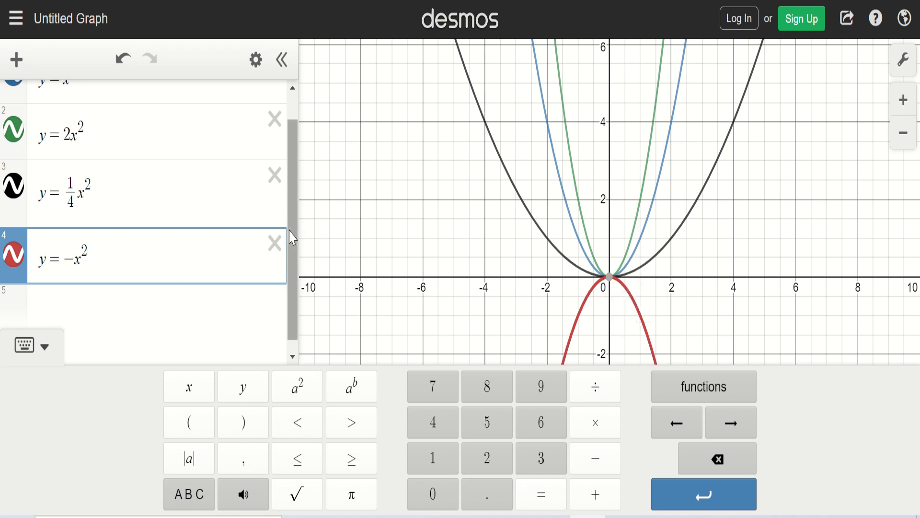
scroll(289, 232, "up", 1)
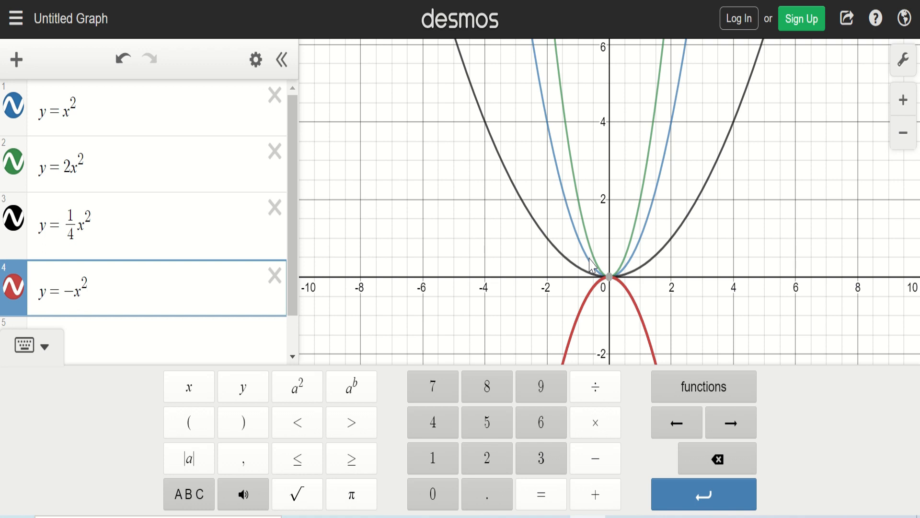
left_click(714, 312)
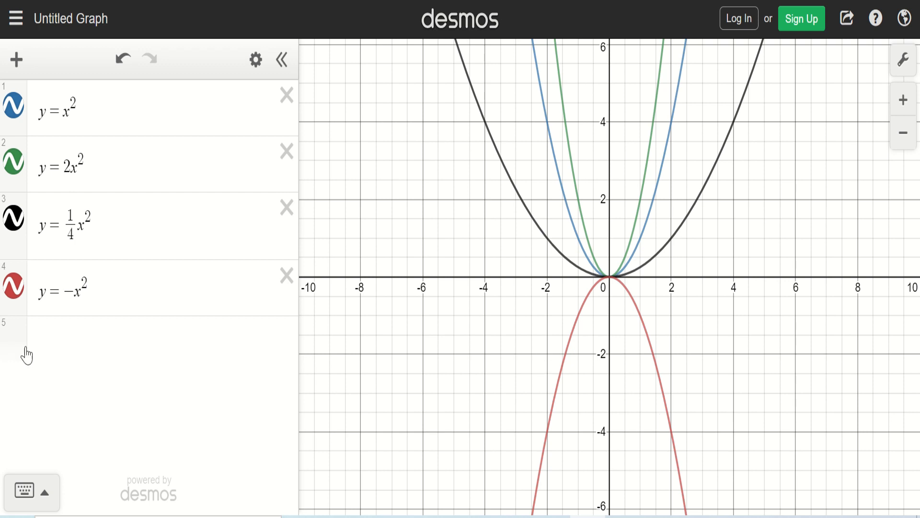
Step: Add y = −2x² as the fifth expression
left_click(65, 338)
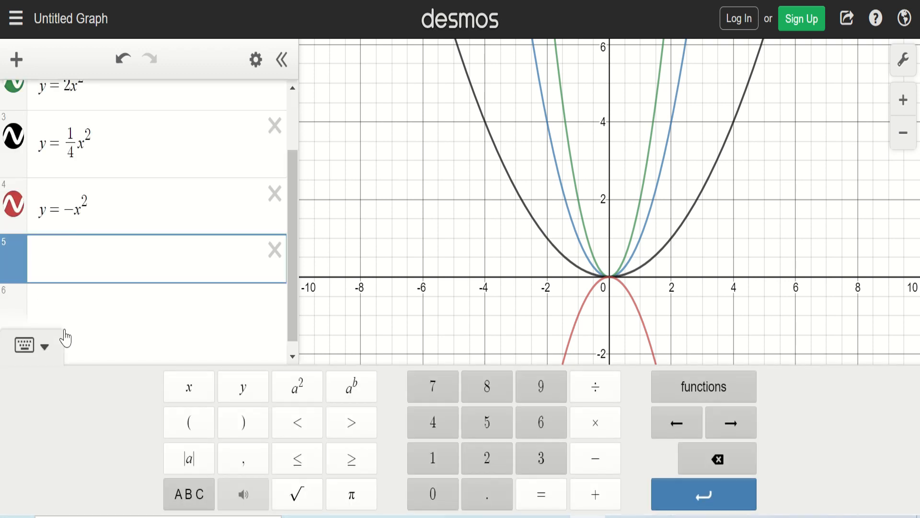
type("y=-2x")
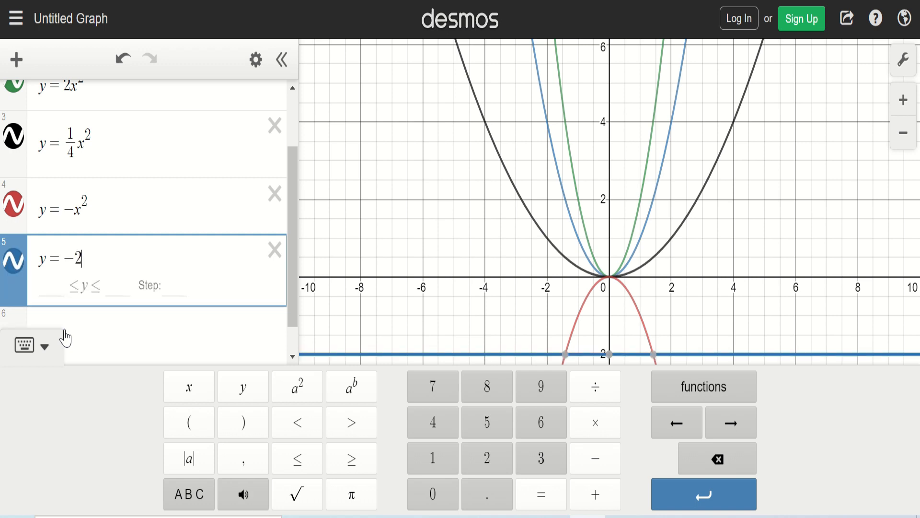
left_click(298, 387)
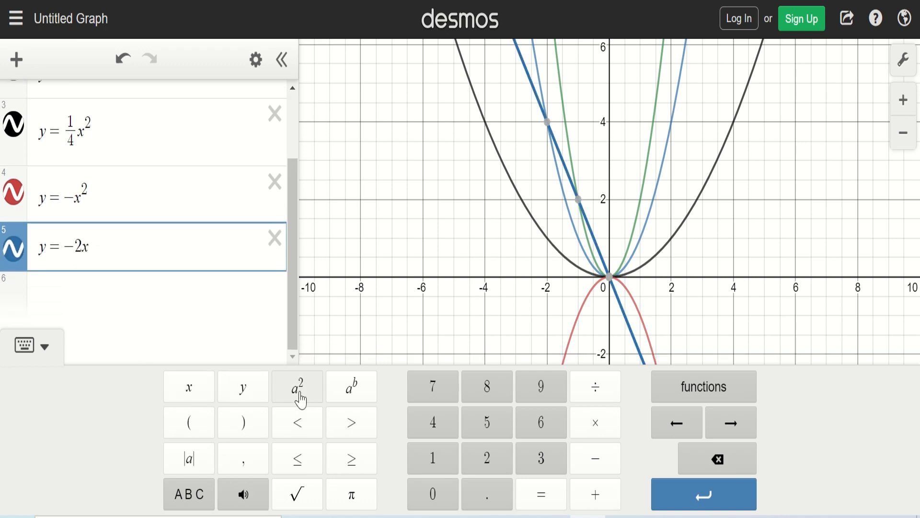
left_click(744, 292)
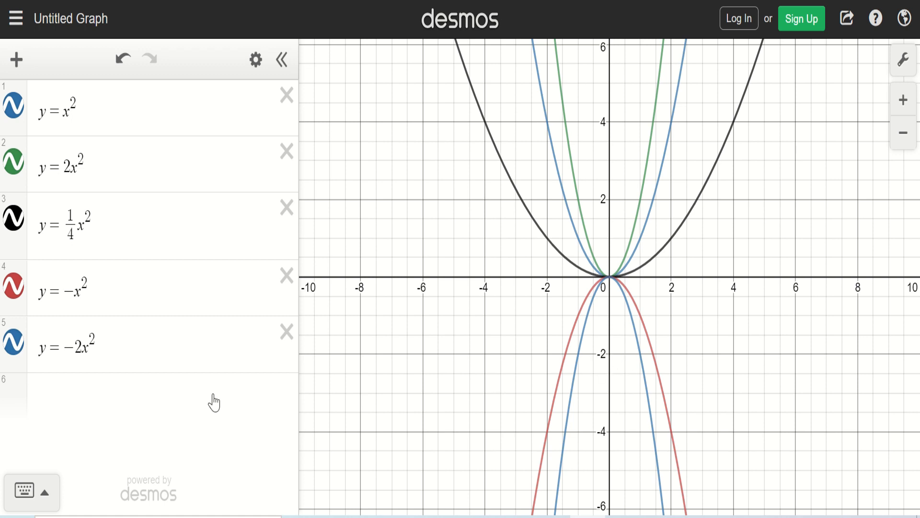
Step: Add y = −1/4 x² as the sixth expression, using a negative fraction coefficient
left_click(86, 386)
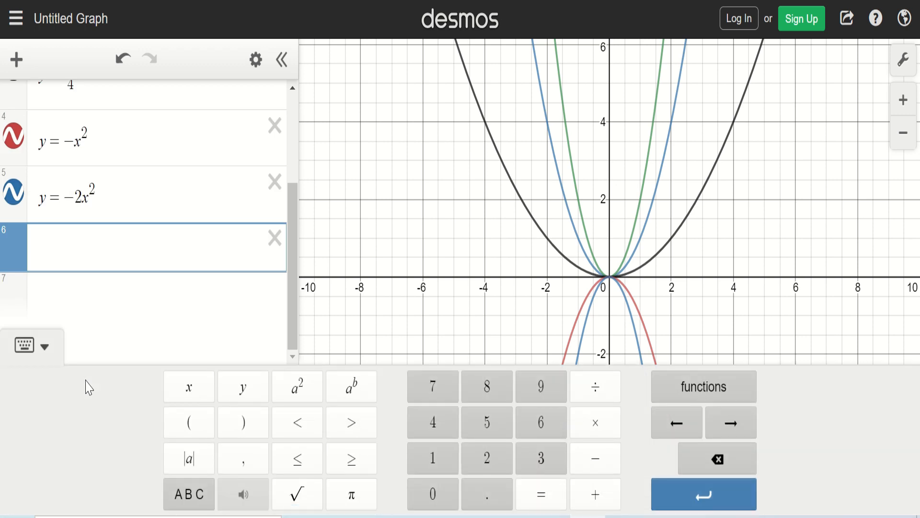
type("y=-1")
left_click(590, 396)
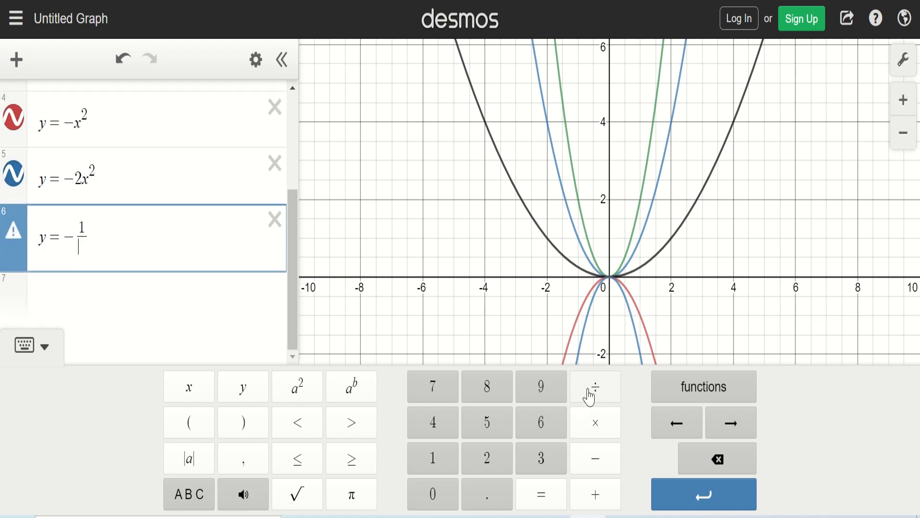
type("4")
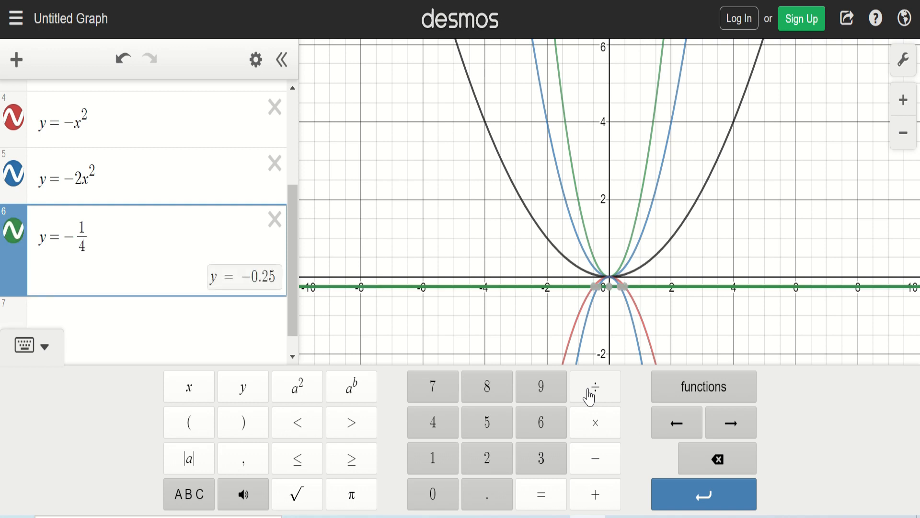
type("x^2")
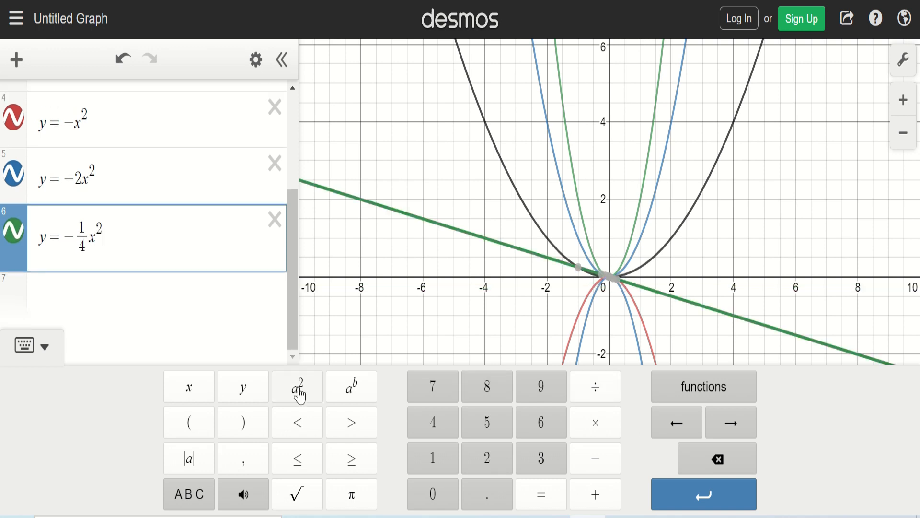
left_click(422, 323)
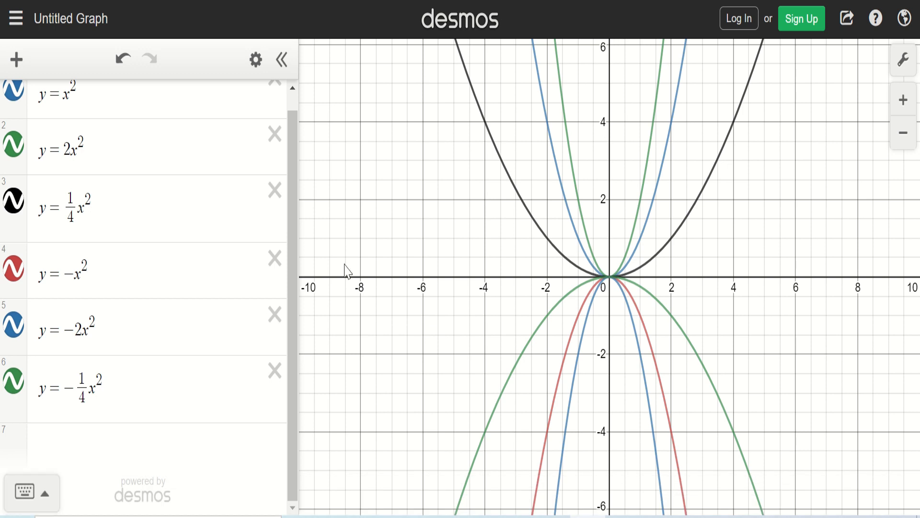
left_click_drag(289, 197, 289, 174)
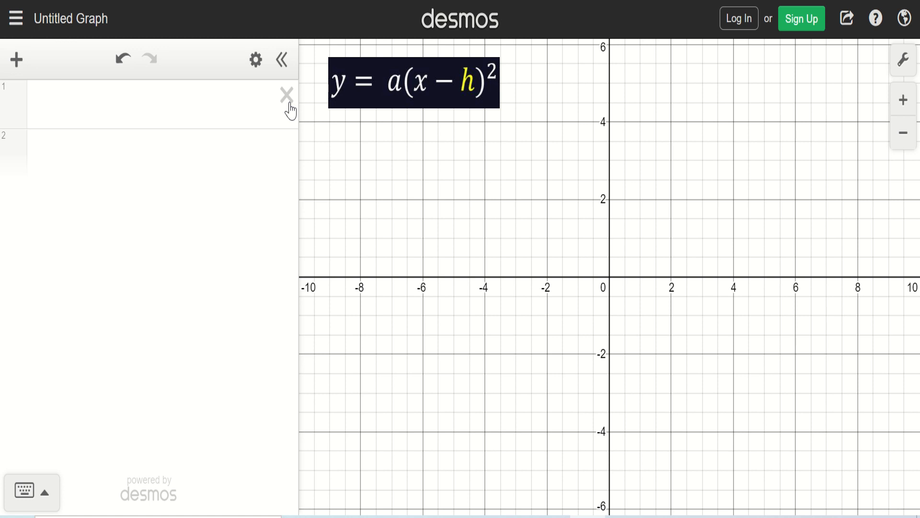
Step: Enter y = x² as the first expression of a fresh graph and open a second expression row
left_click(202, 98)
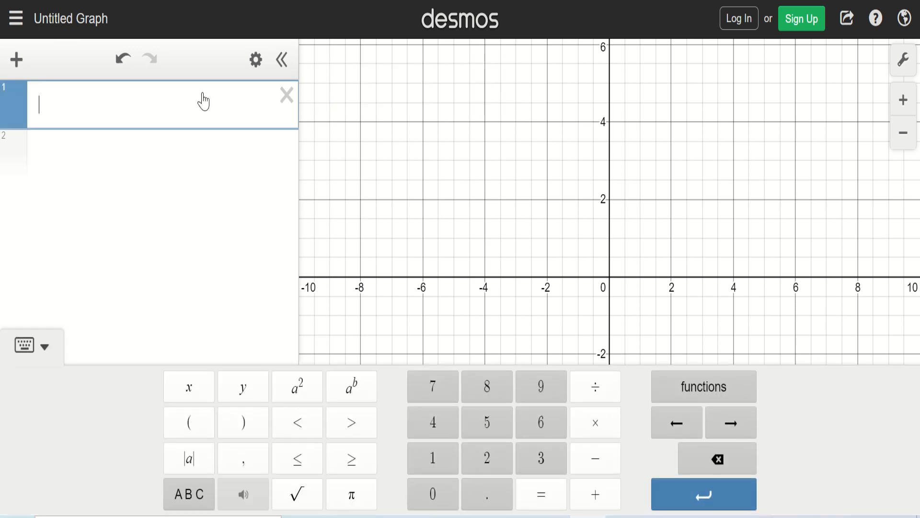
type("y=")
left_click(188, 386)
left_click(302, 393)
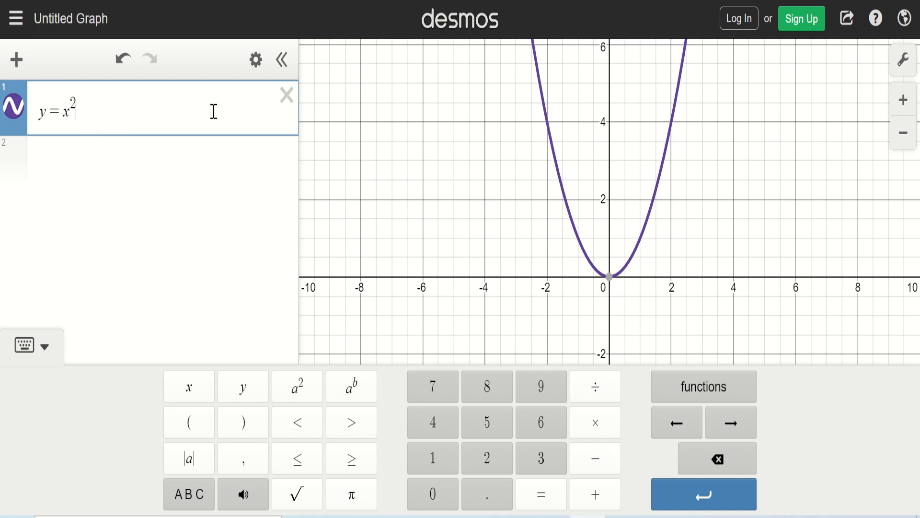
left_click(99, 157)
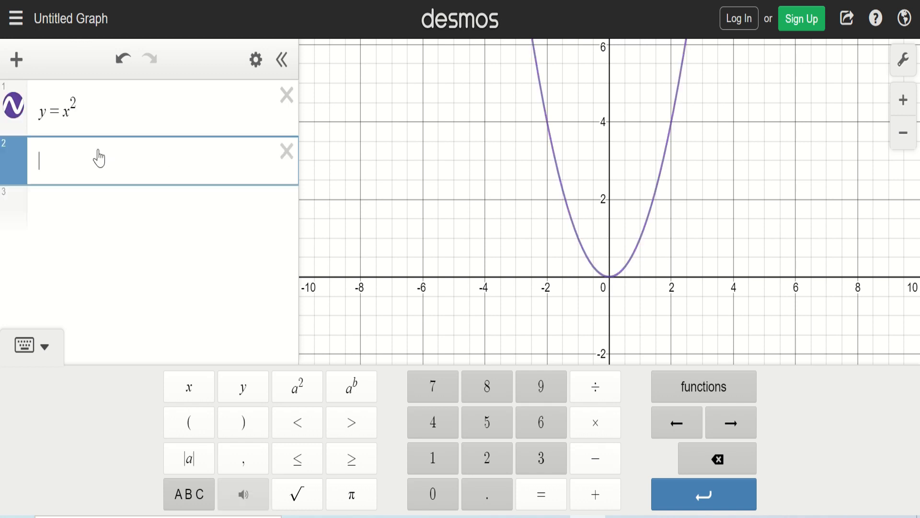
Step: Add y = (x + 2)² as the second expression, showing a shift with h = −2
type("y=(x")
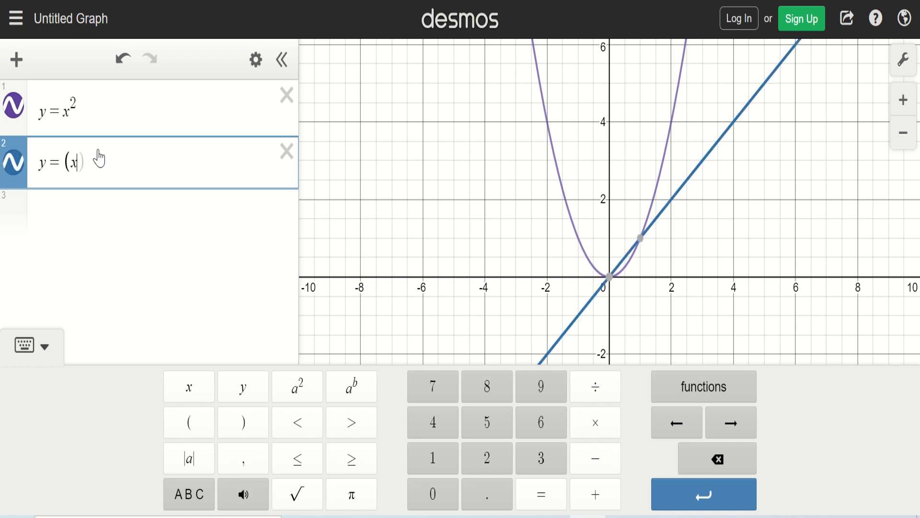
type("+2)")
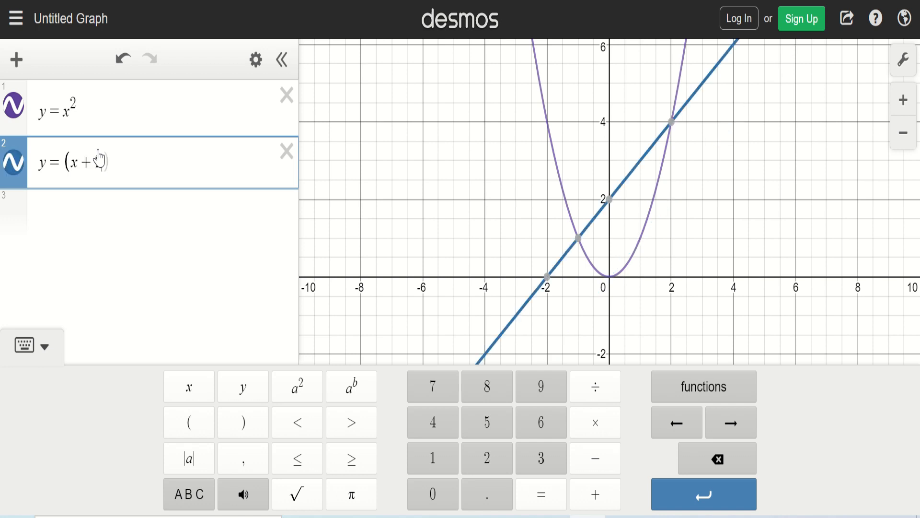
left_click(299, 389)
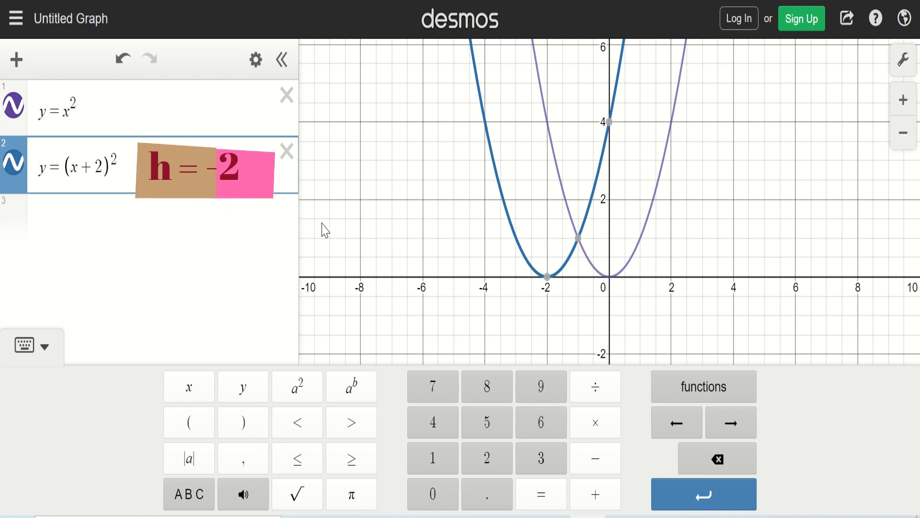
Step: Add y = (x + 4)² as the third expression in a new row
mouse_move(551, 283)
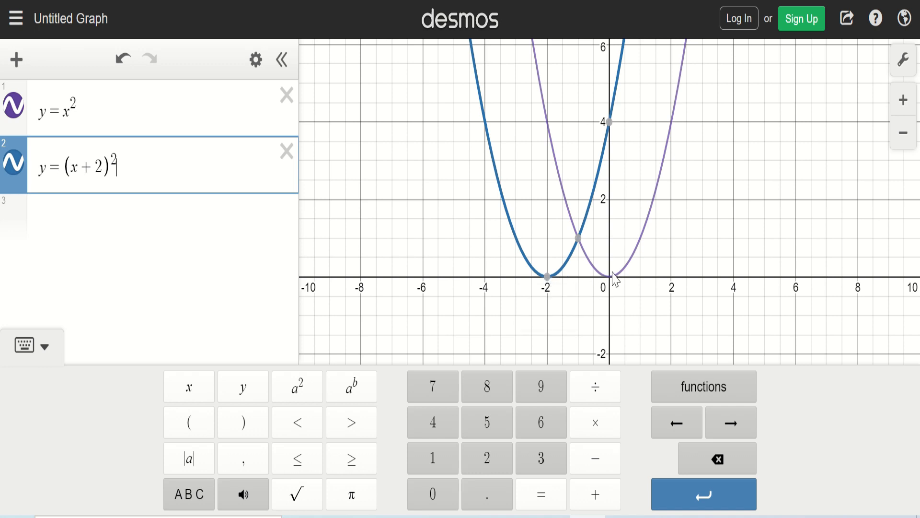
left_click(152, 208)
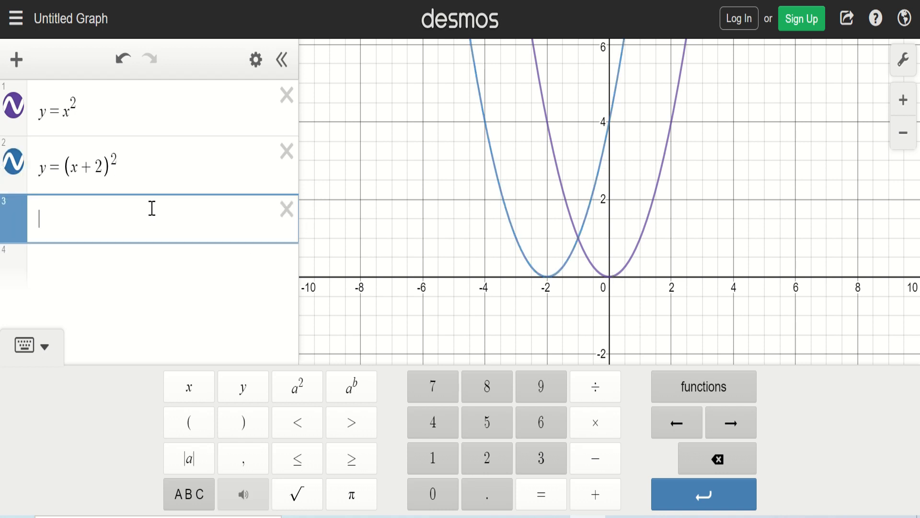
type("y = (")
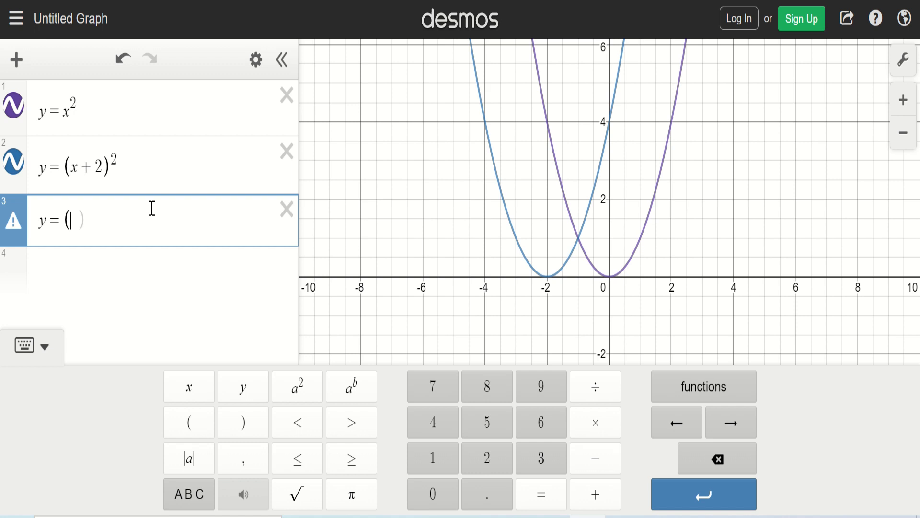
type("x ")
type("+ 4")
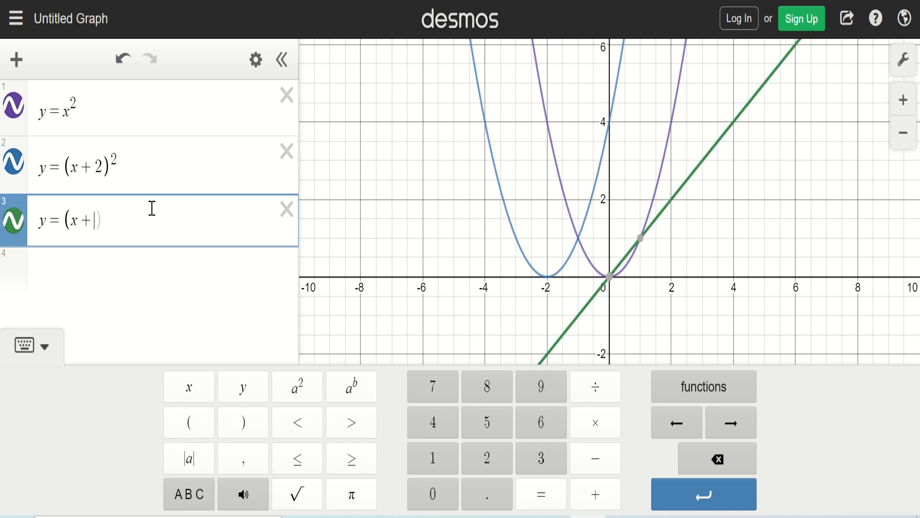
type(")")
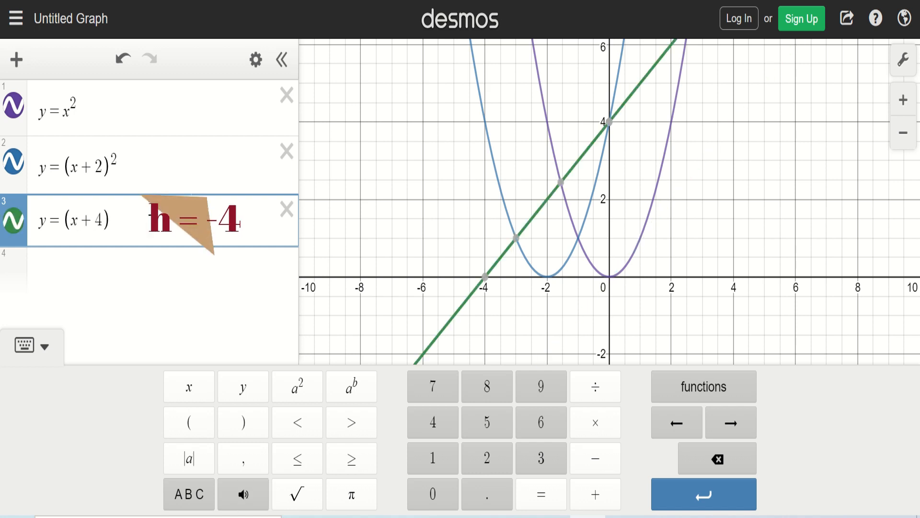
left_click(295, 387)
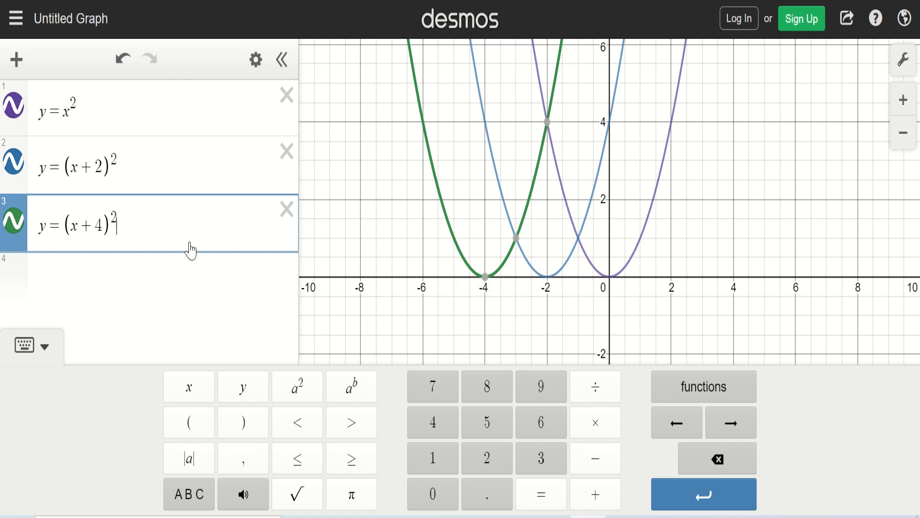
Step: Add y = (x − 2)² as the fourth expression in a new row
left_click(127, 266)
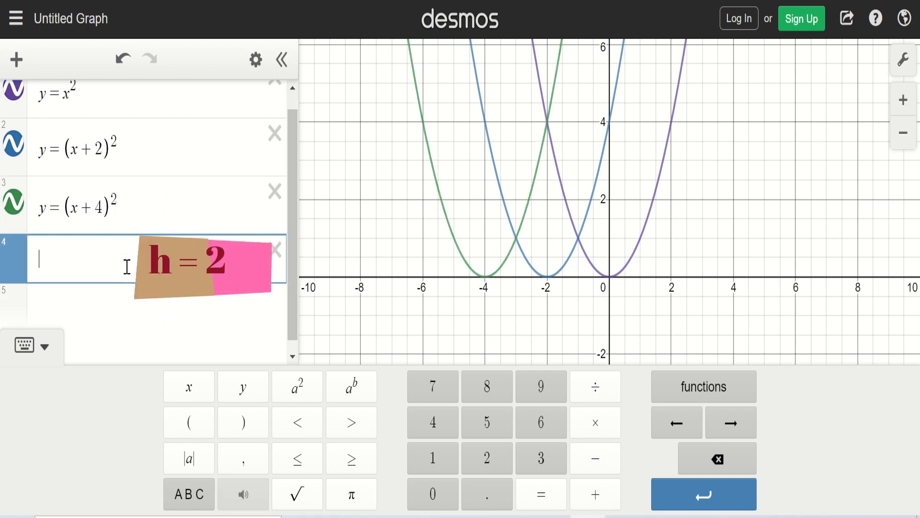
type("y=")
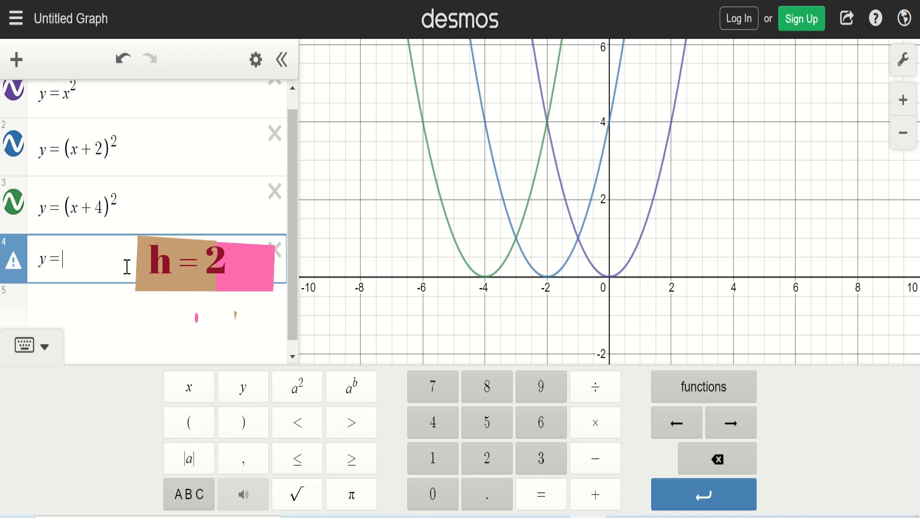
type("(")
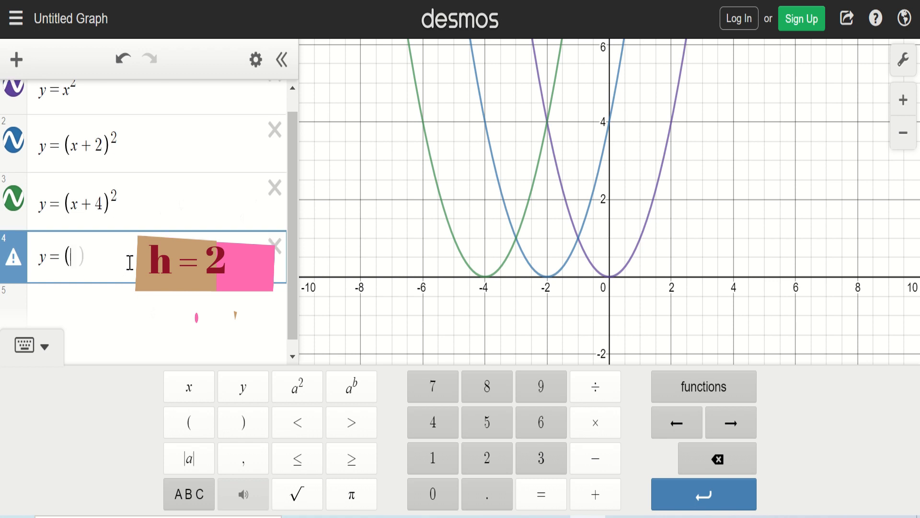
type("x-")
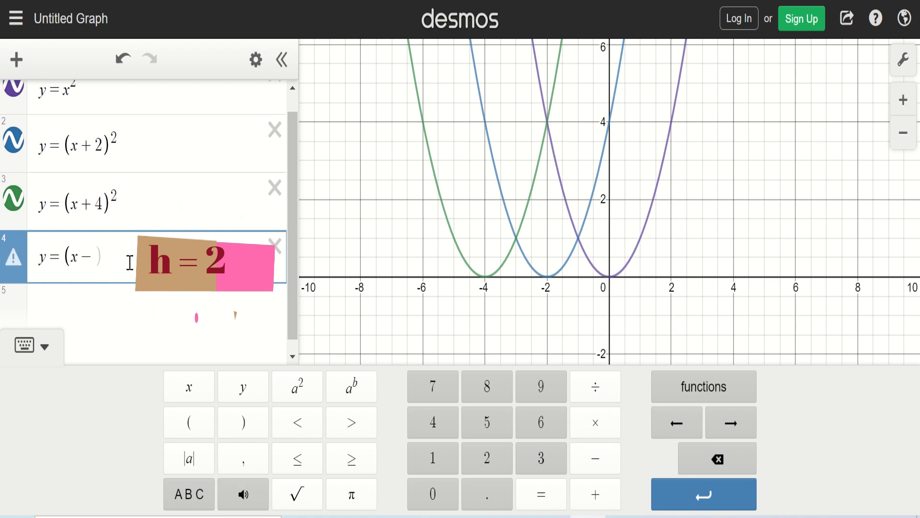
type("2)")
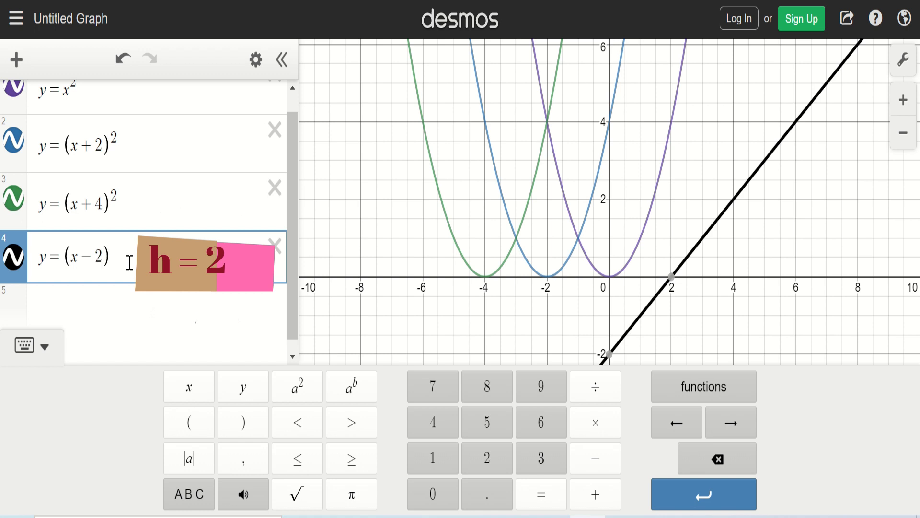
left_click(312, 384)
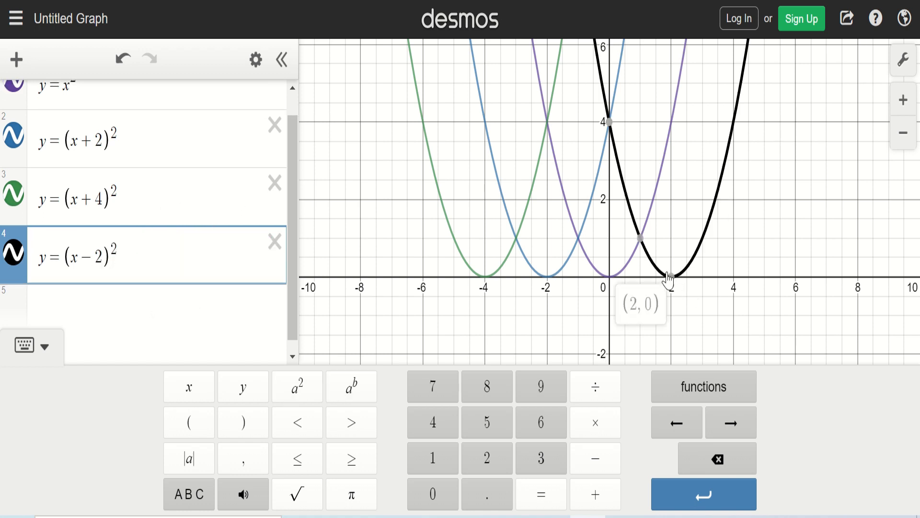
Step: Add y = (x − 4)² as the fifth expression in a new row
mouse_move(672, 279)
left_click(142, 305)
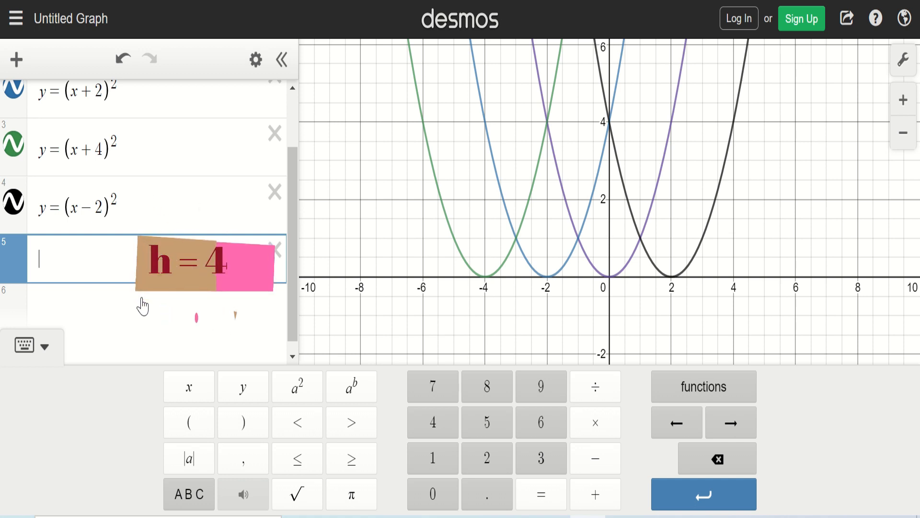
type("y=(")
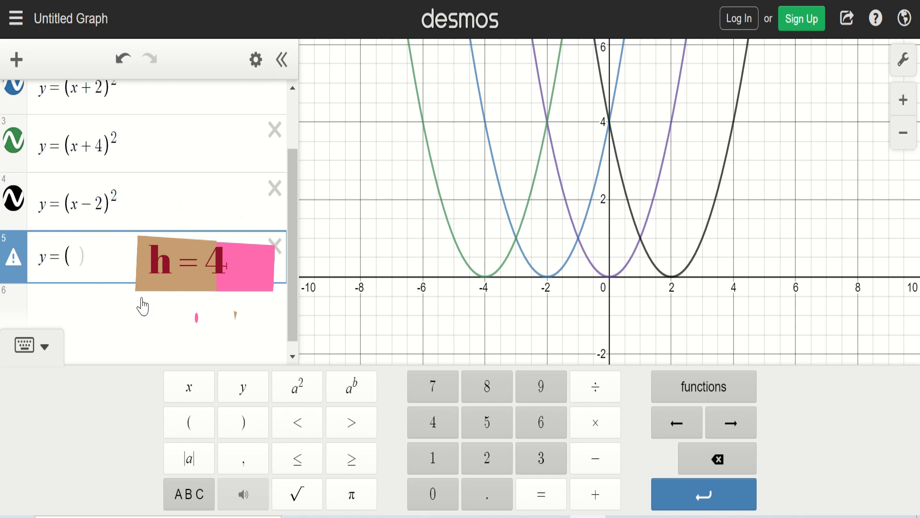
type("x-4")
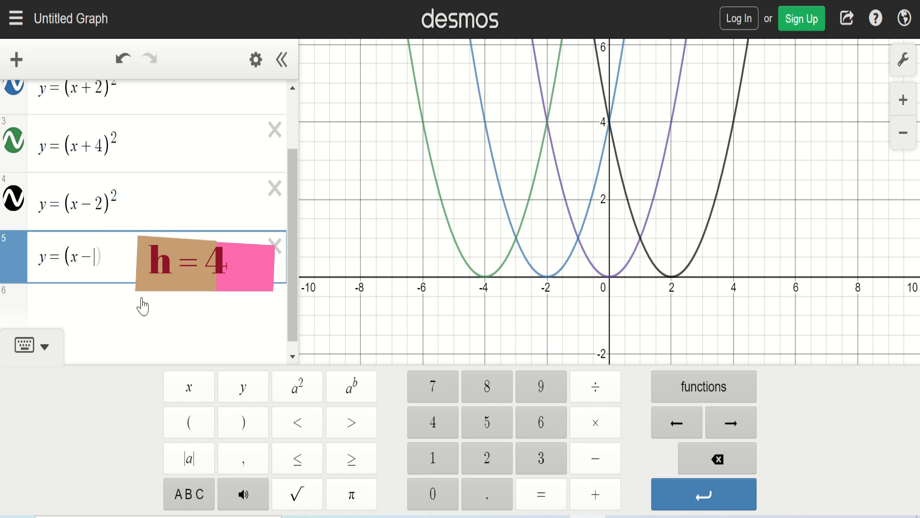
left_click(297, 386)
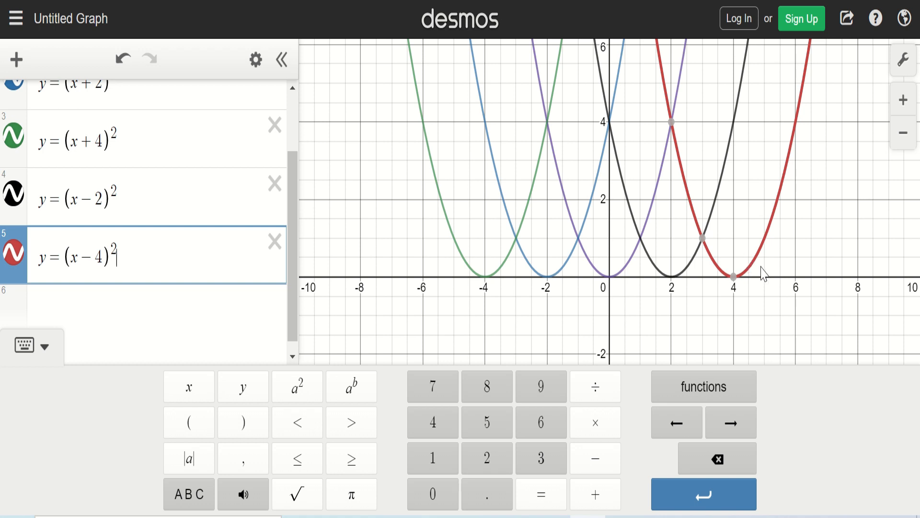
Step: Enter y = x² as the first expression of a fresh graph for the vertical shift family
mouse_move(734, 284)
left_click(647, 237)
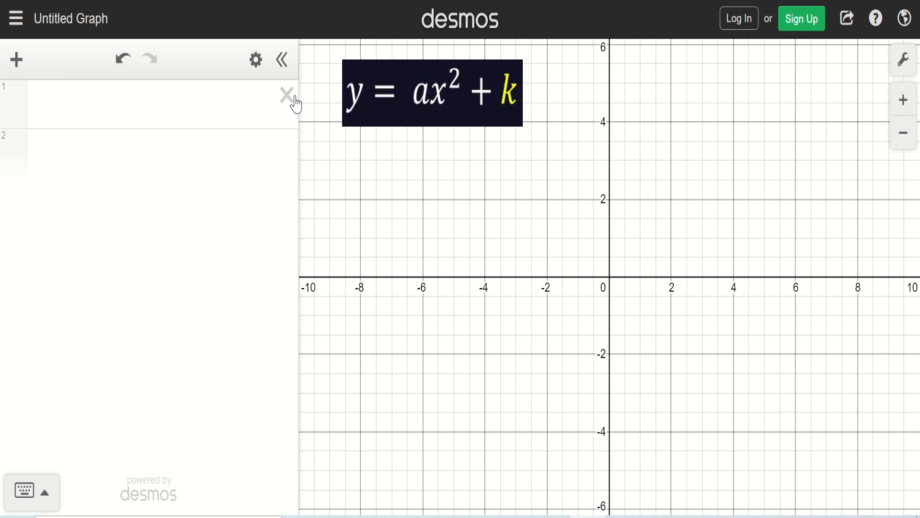
left_click(165, 114)
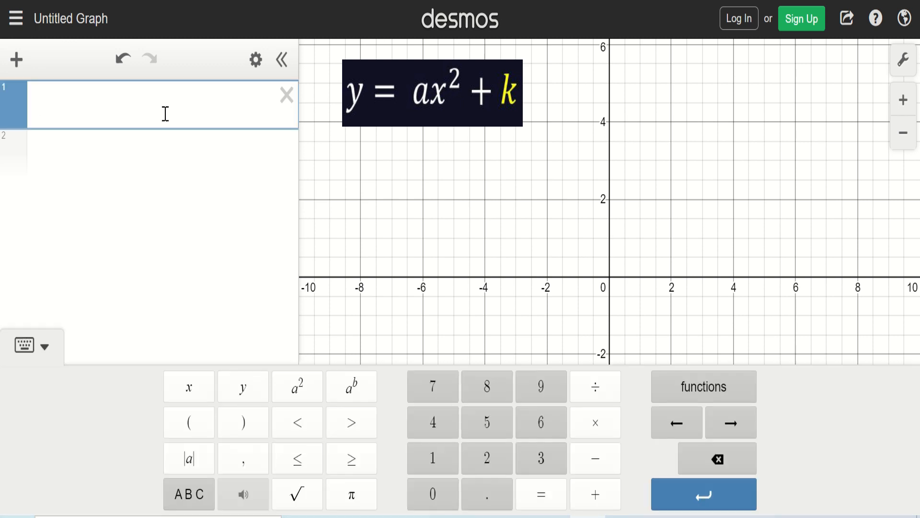
type("y=x")
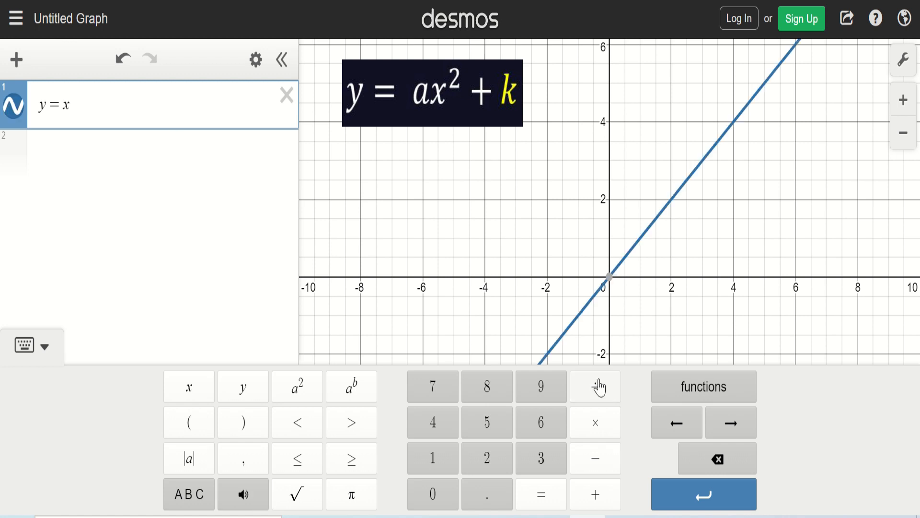
left_click(297, 391)
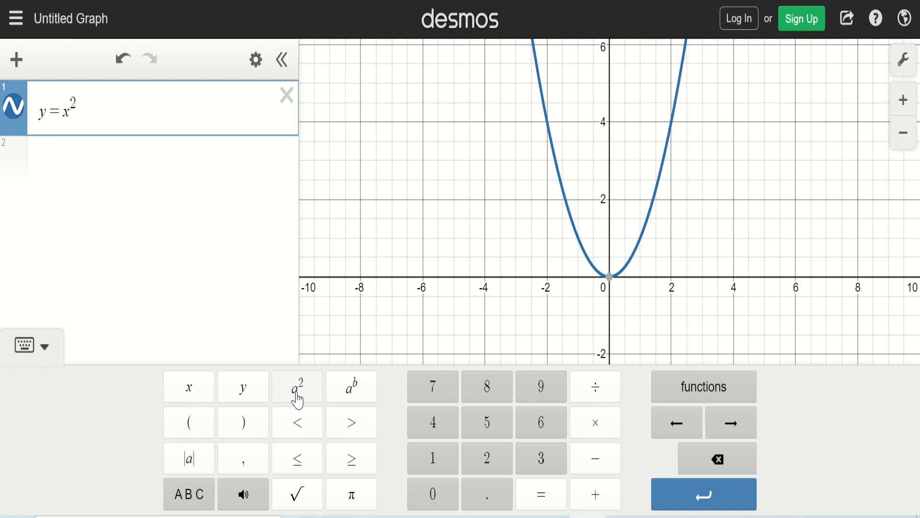
Step: Add y = x² + 2 as the second expression
left_click(95, 147)
type("y=")
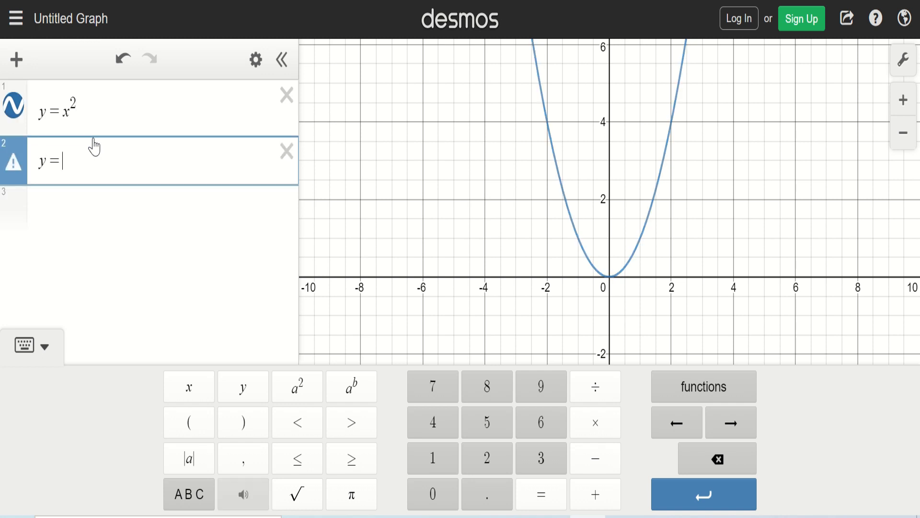
type("x")
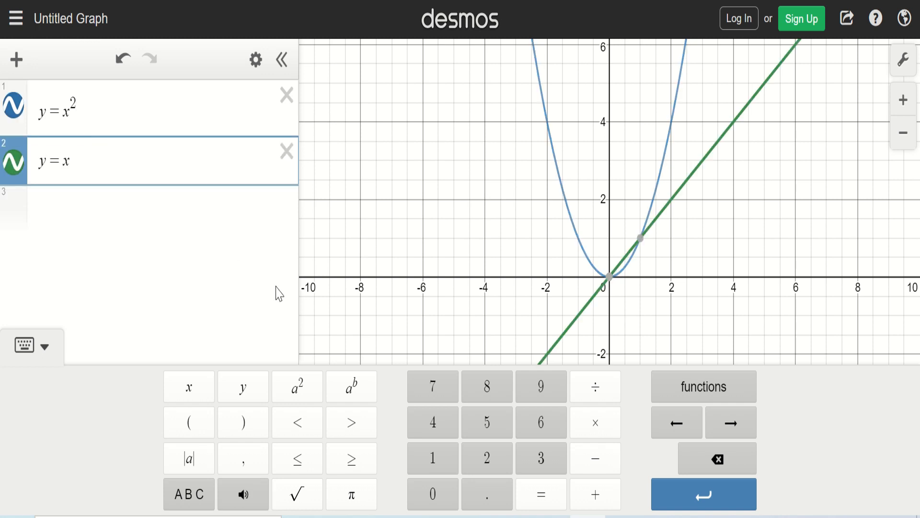
left_click(296, 387)
type("+")
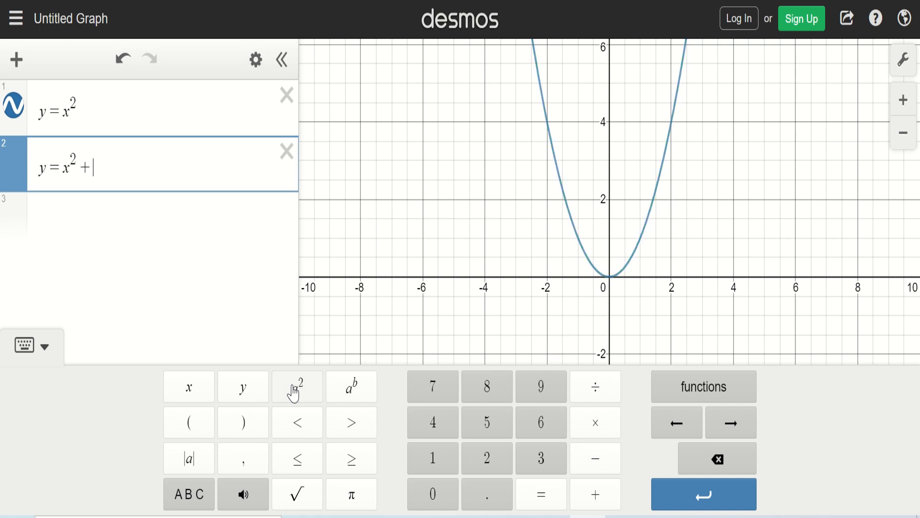
type("2")
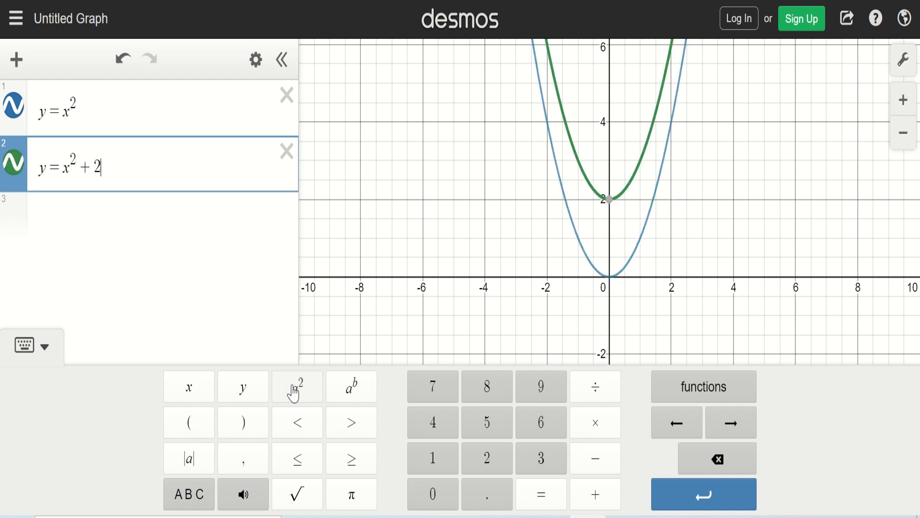
left_click(608, 217)
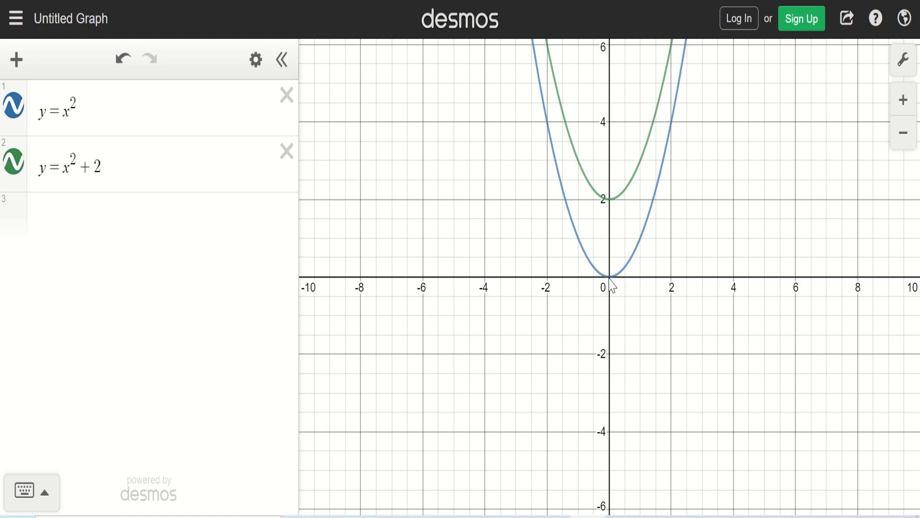
Step: Add y = x² + 4 as the third expression
left_click(63, 214)
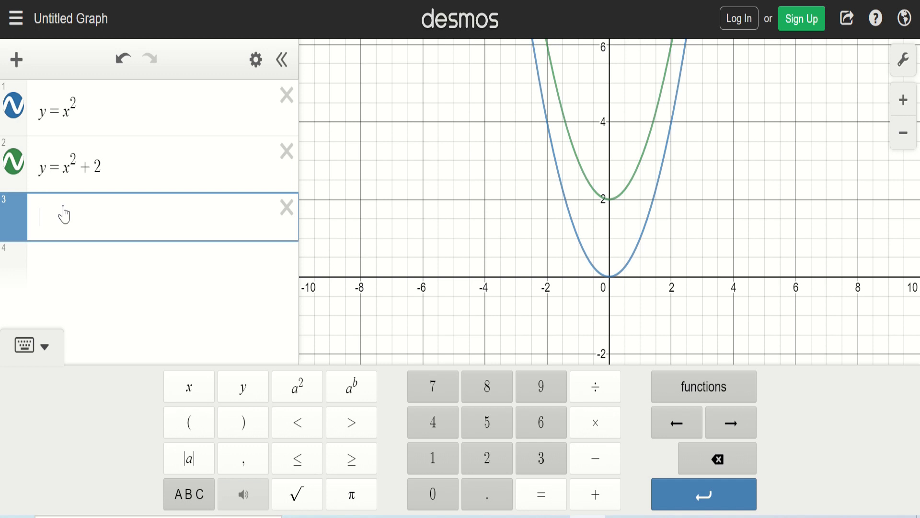
type("y=x")
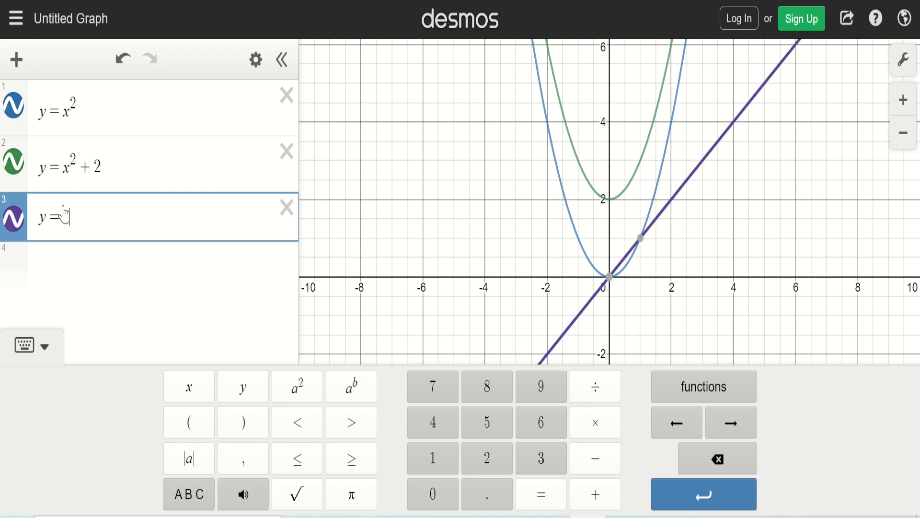
left_click(310, 396)
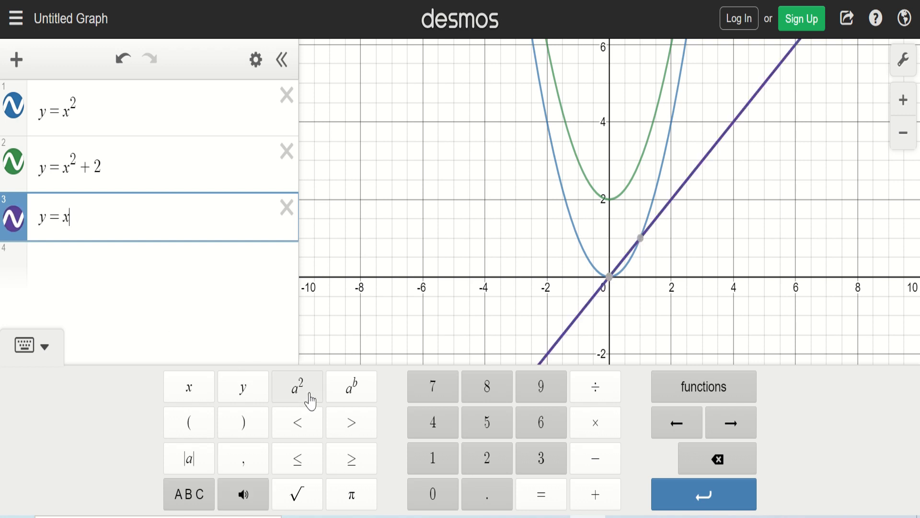
type("+4")
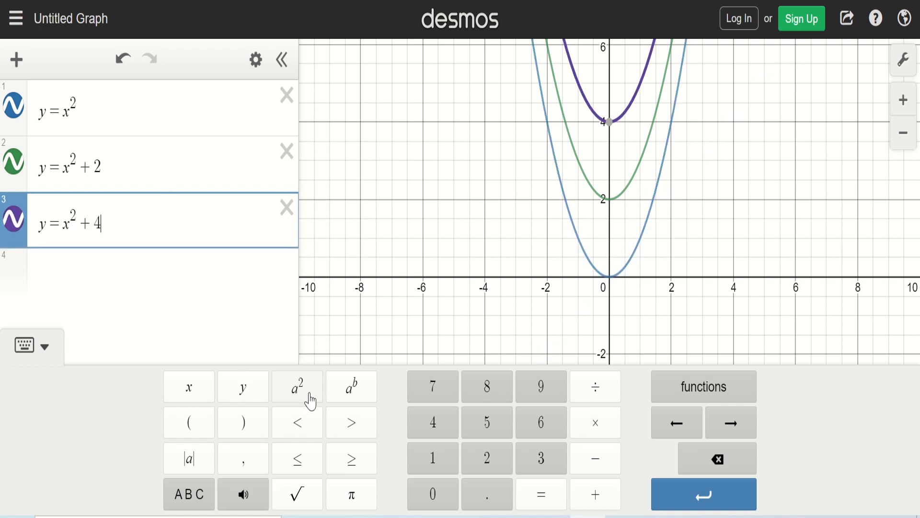
left_click(484, 184)
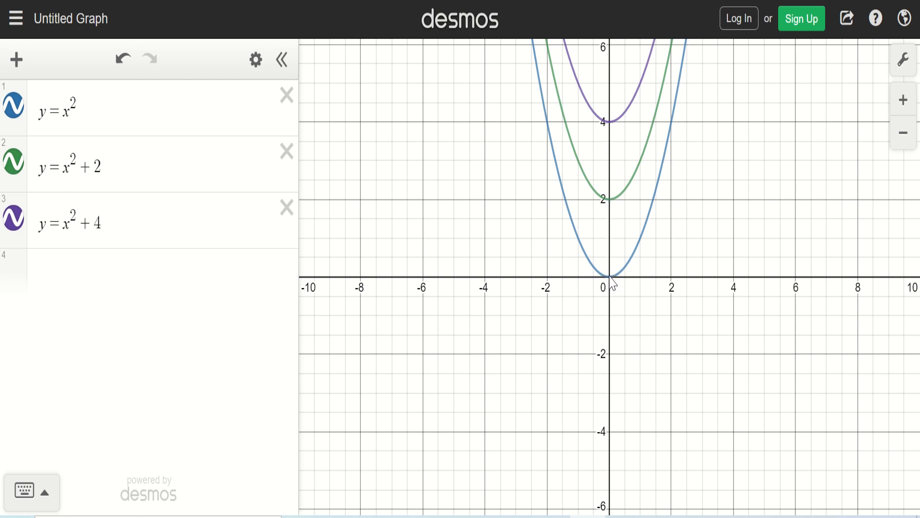
Step: Add y = x² − 2 as the fourth expression
left_click(118, 264)
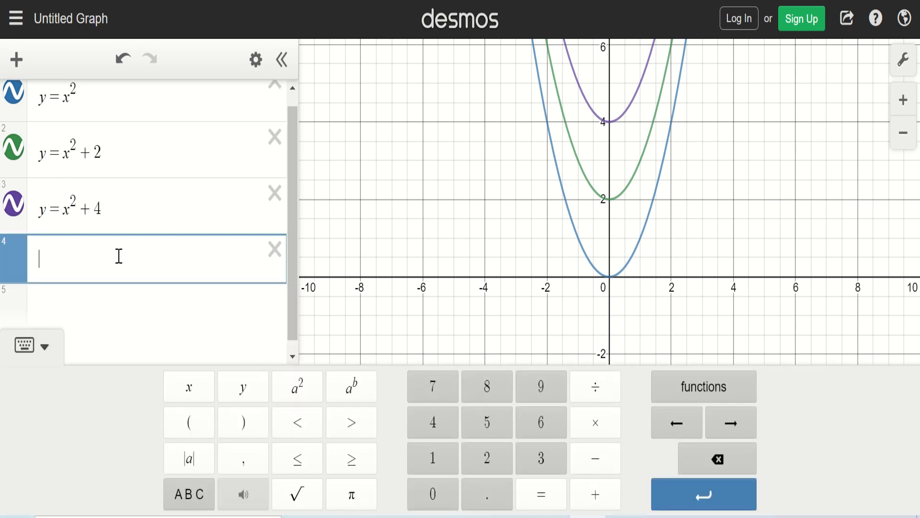
type("y=x")
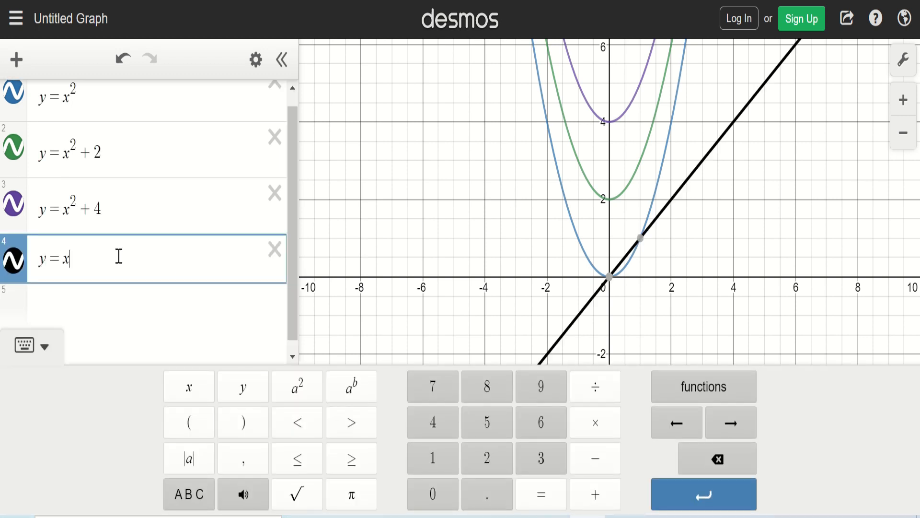
left_click(298, 388)
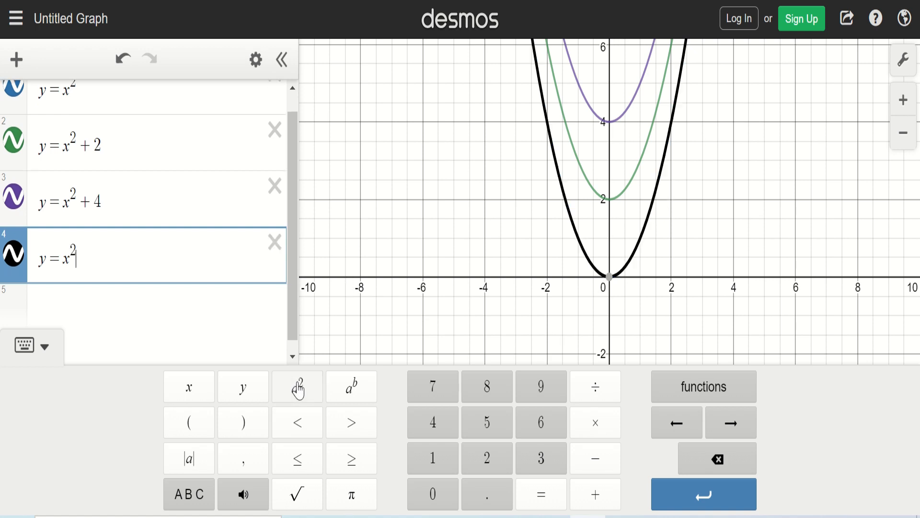
type("-2")
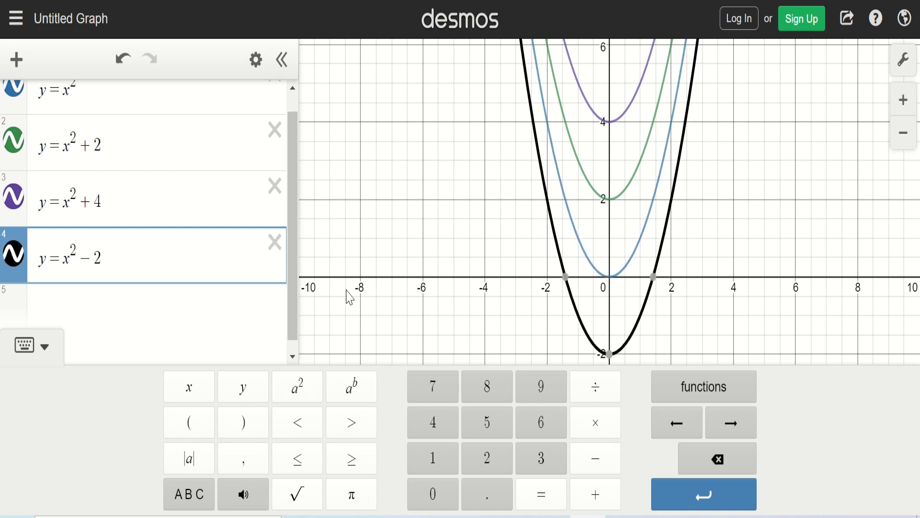
left_click(345, 185)
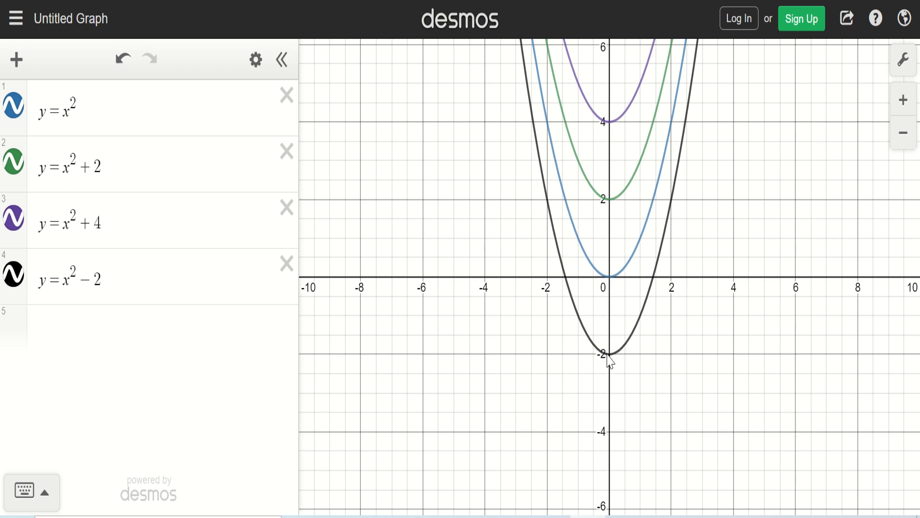
Step: Add y = x² − 4 as the fifth expression
left_click(109, 336)
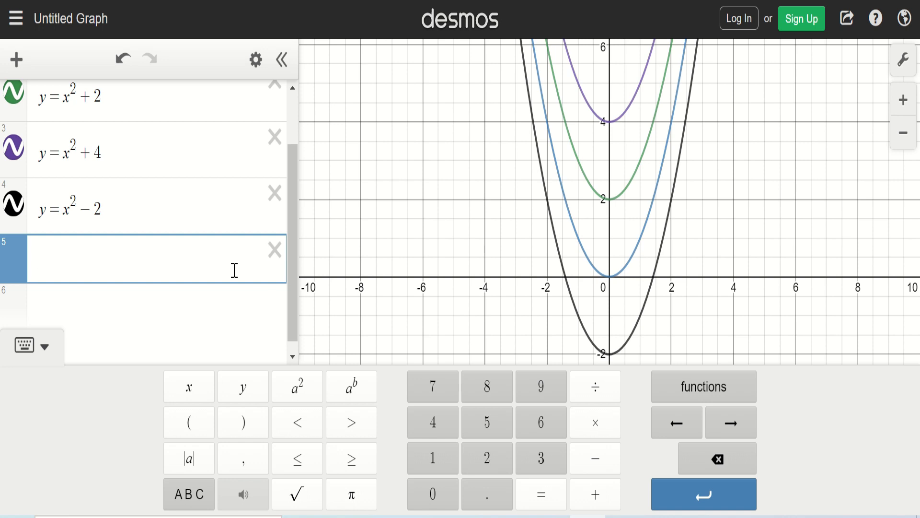
type("y=x")
left_click(300, 401)
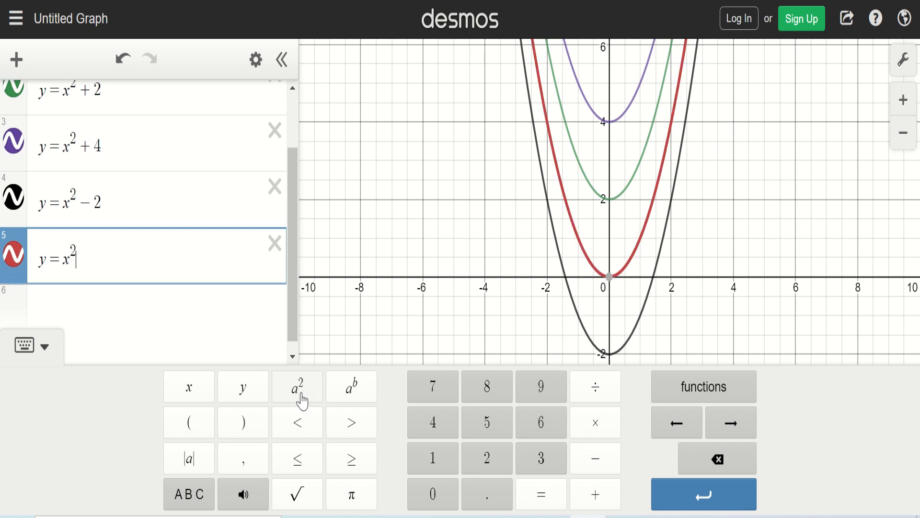
type("-4")
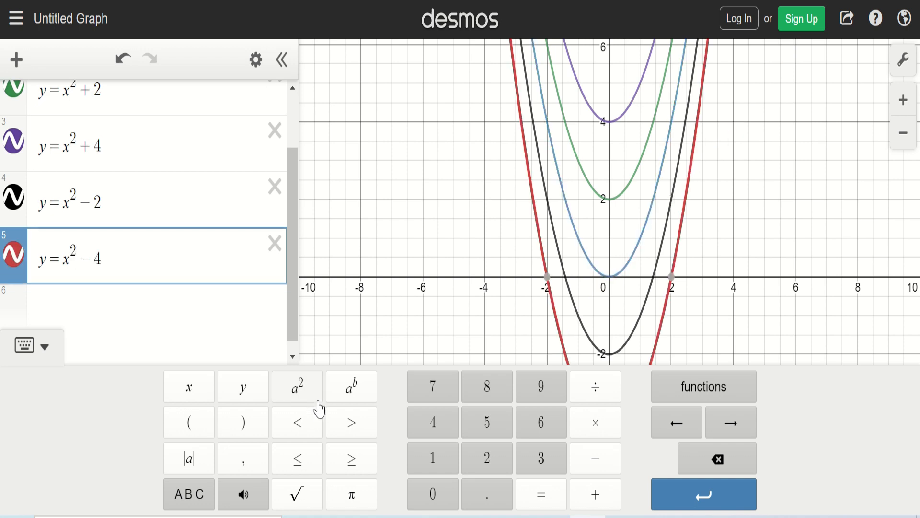
left_click(411, 329)
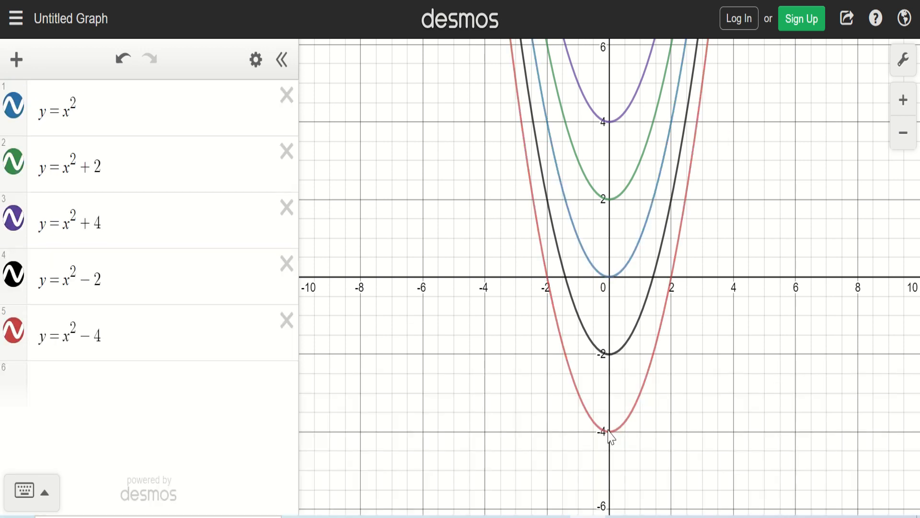